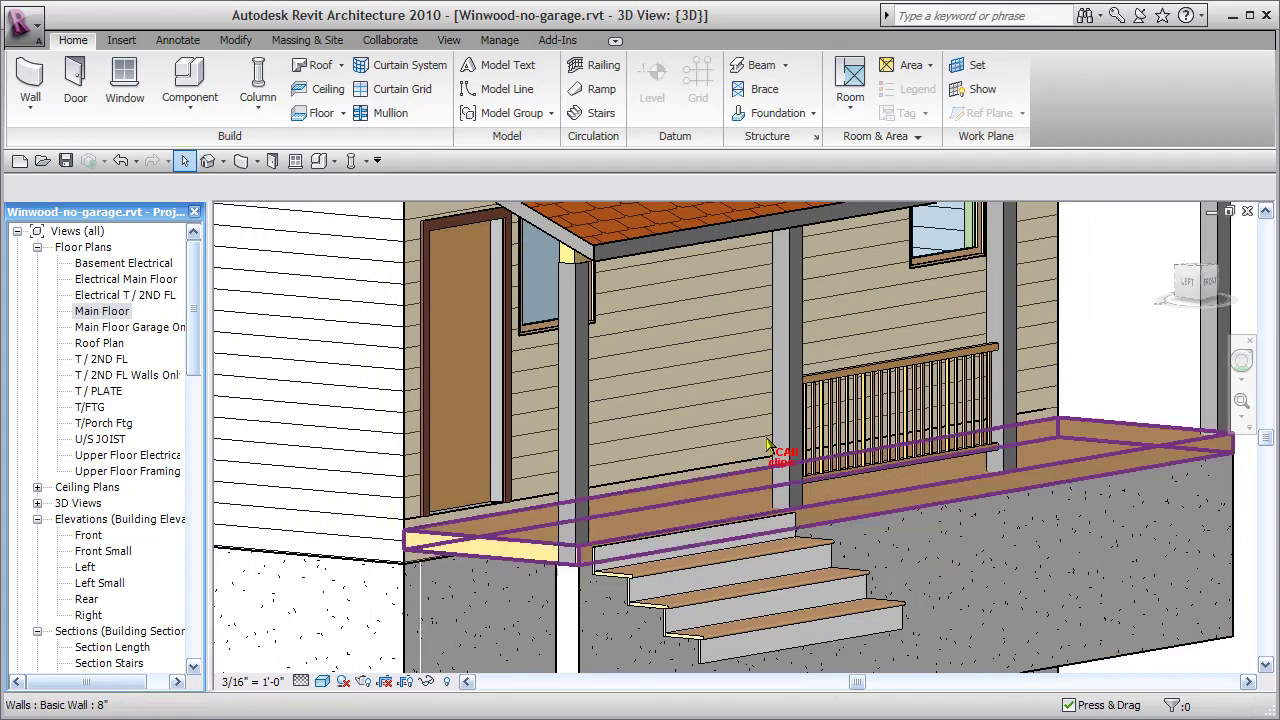
- Open the Main Floor plan and frame the porch's Handrail - Pipe railing between its two posts
double_click(104, 311)
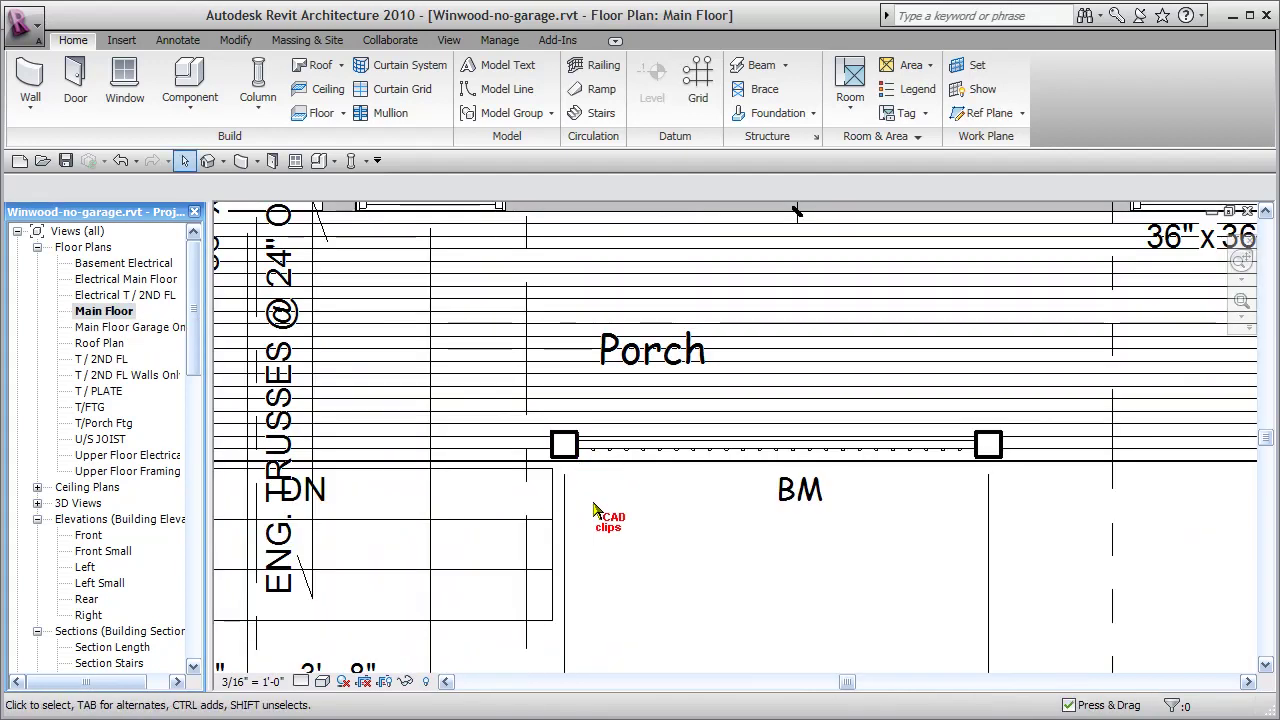
scroll(599, 512, down, 2)
scroll(596, 511, down, 1)
scroll(750, 505, up, 4)
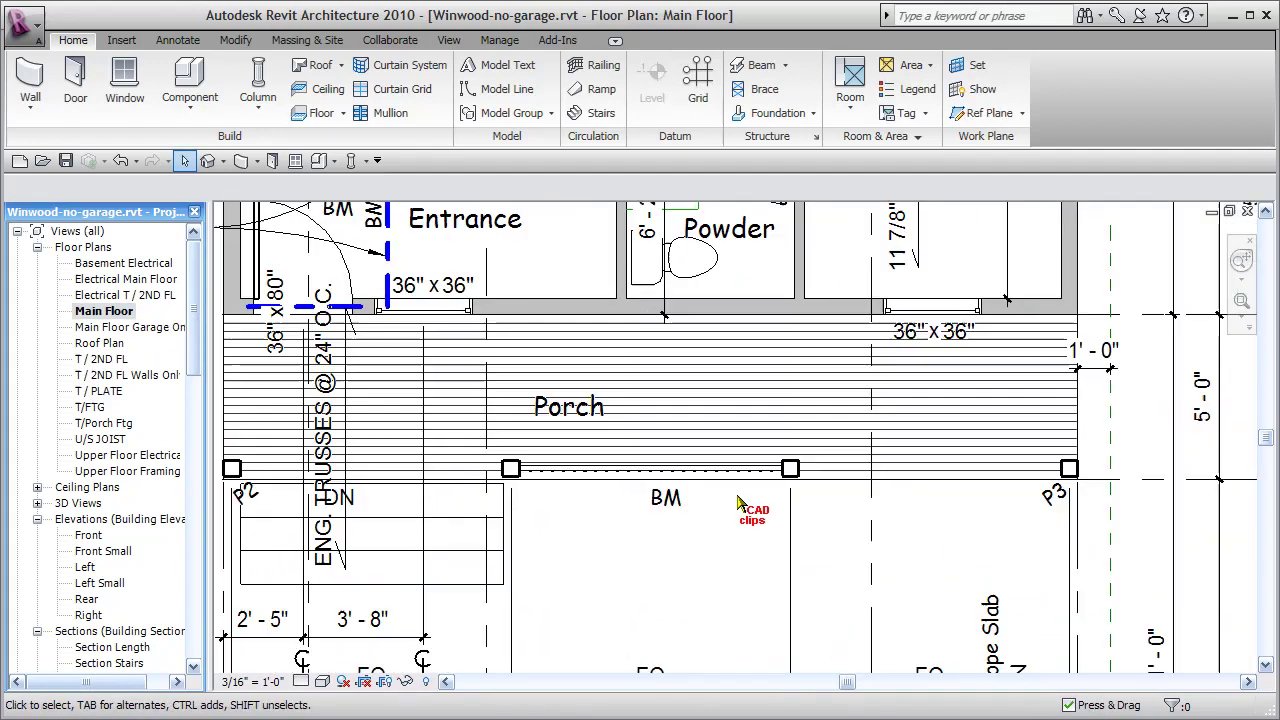
scroll(770, 490, up, 3)
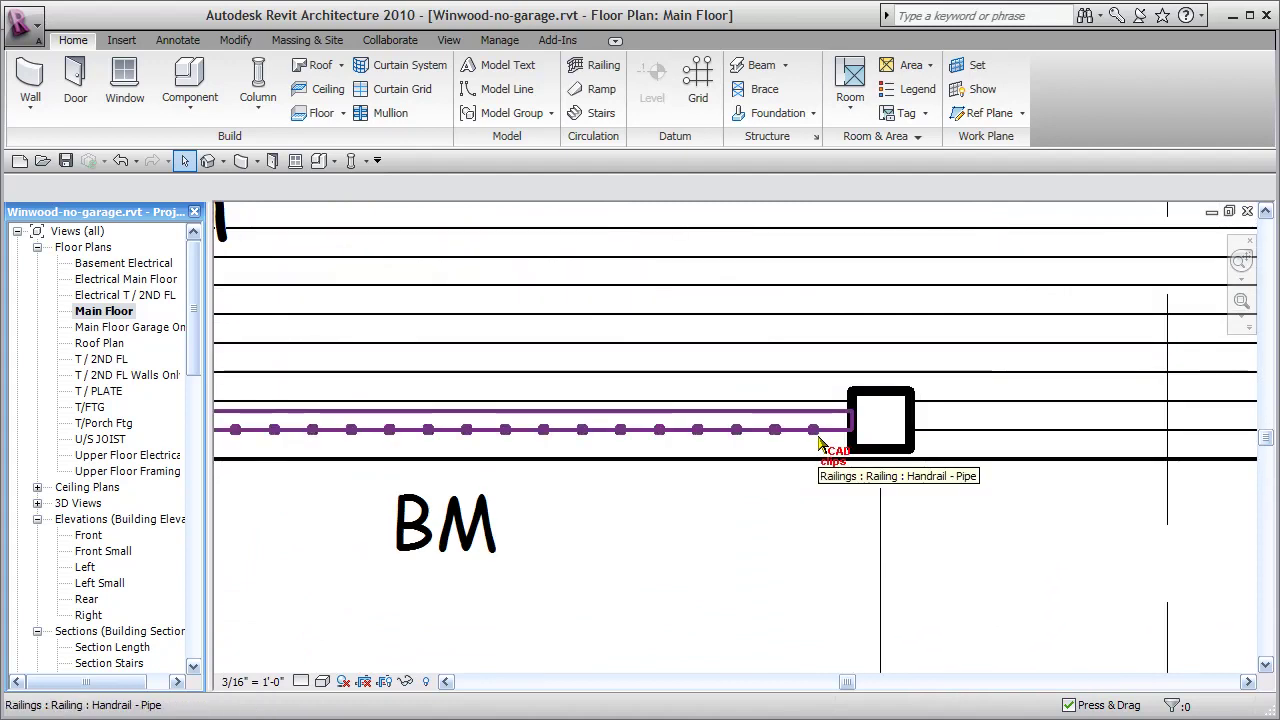
middle_drag(731, 591, 1006, 606)
scroll(800, 570, down, 1)
- Set the regular baluster Offset to -1" in the Handrail - Pipe type's Baluster Placement
click(601, 497)
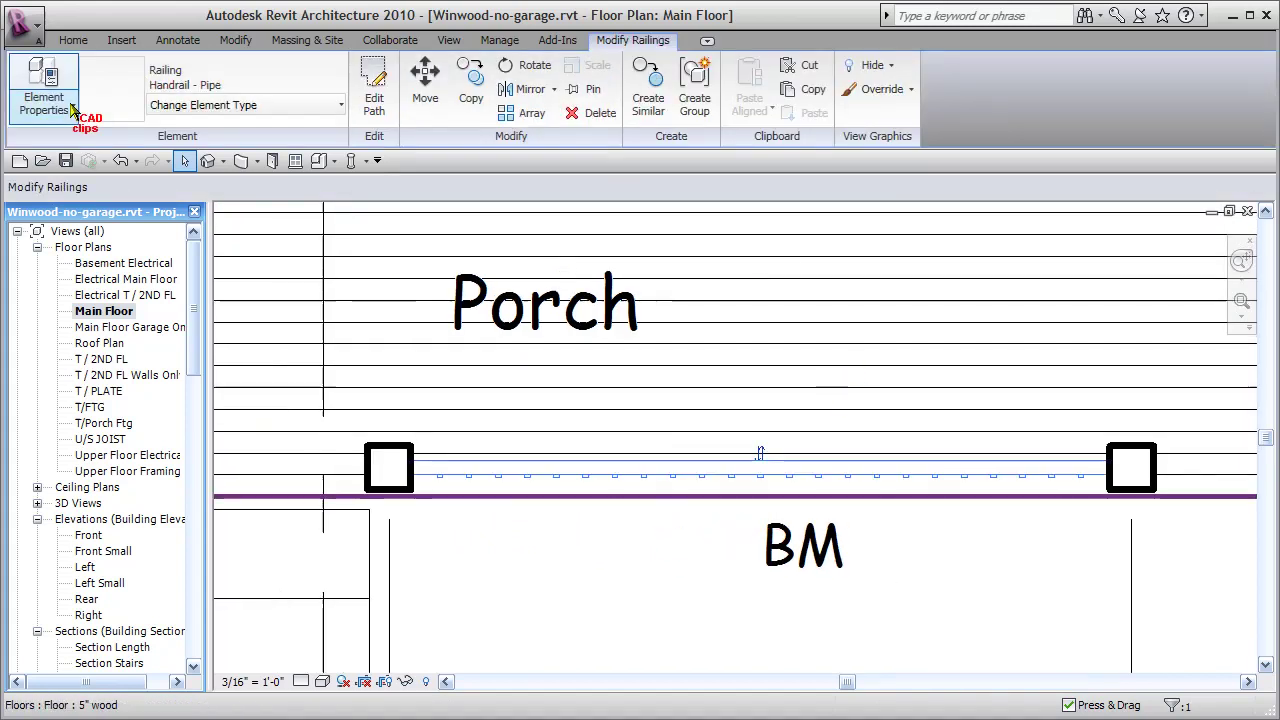
click(47, 113)
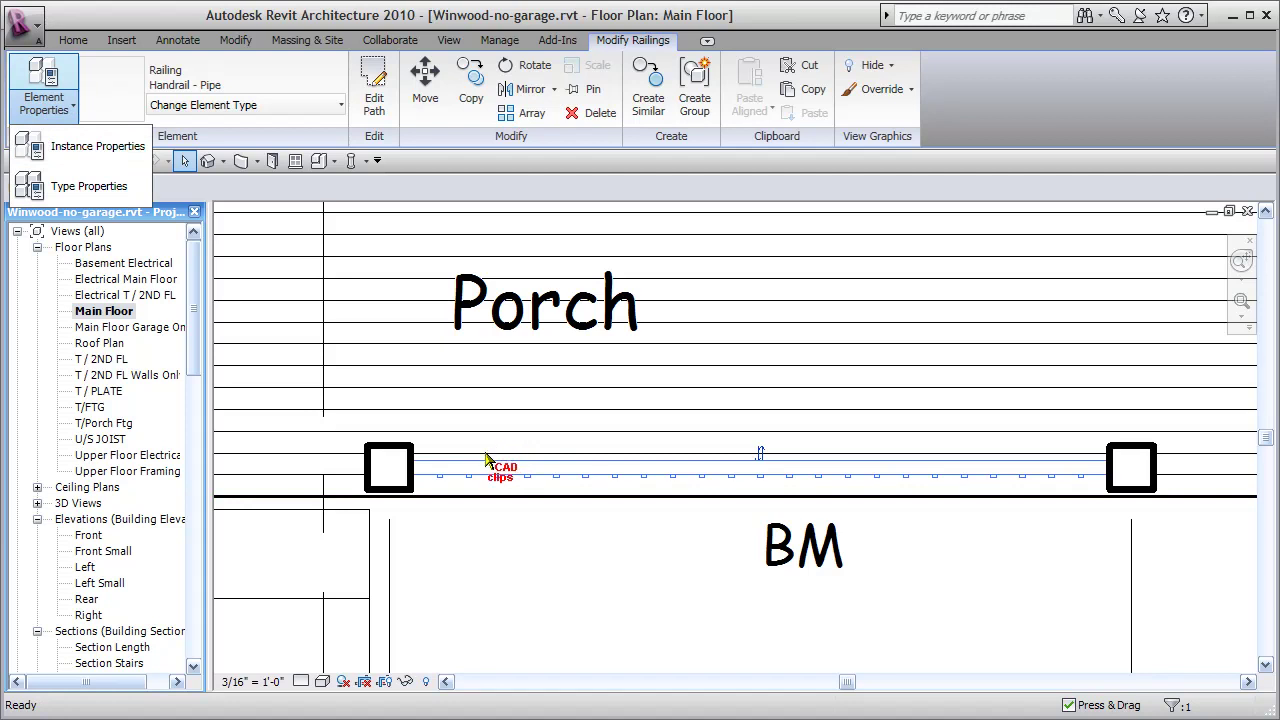
click(82, 188)
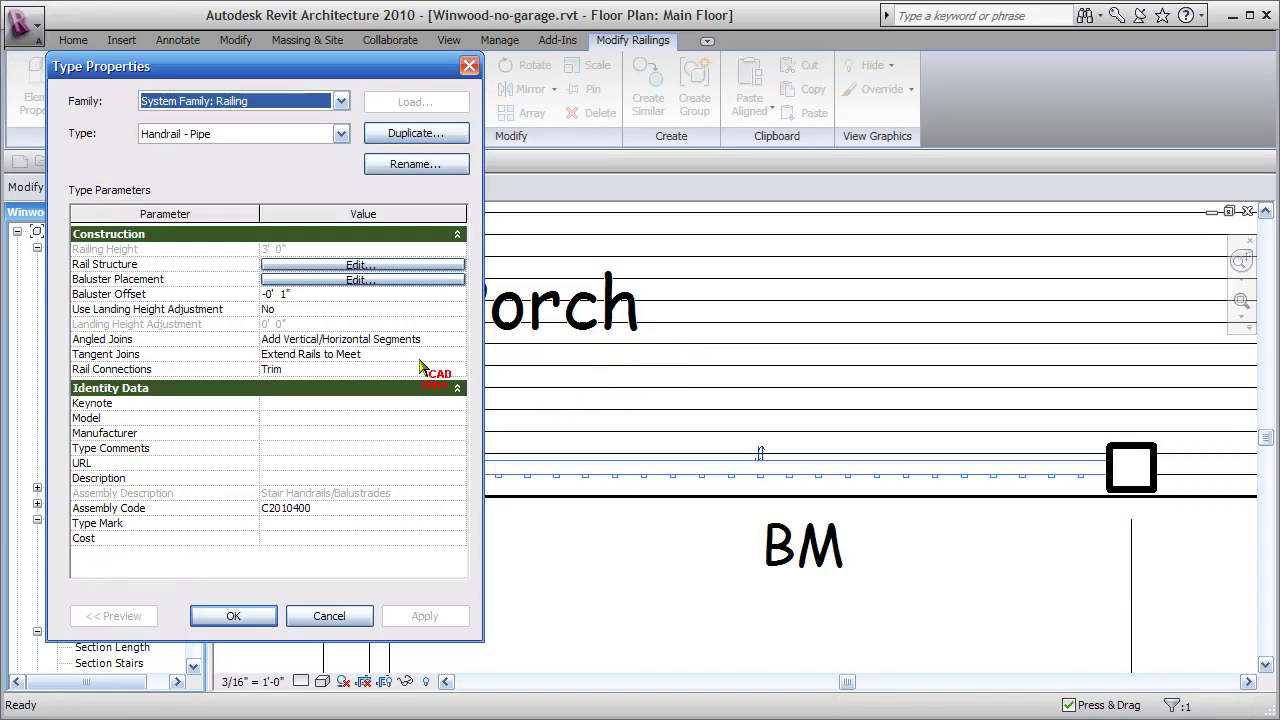
click(380, 285)
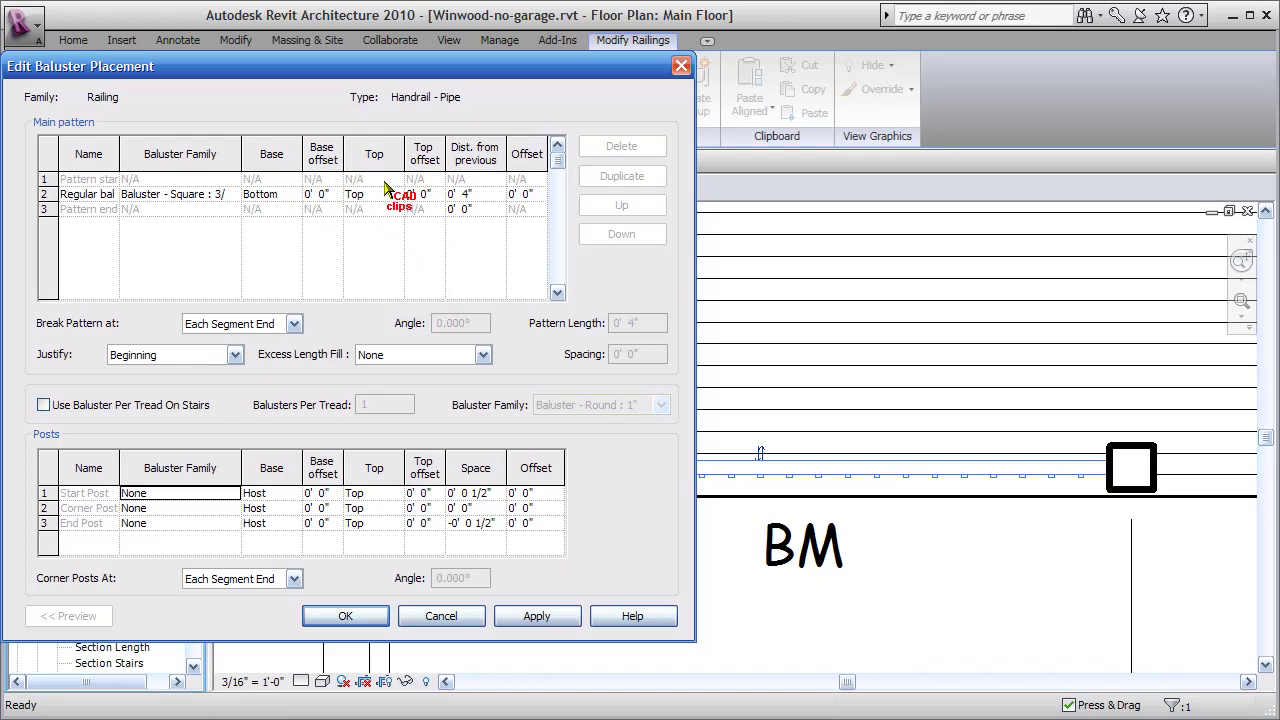
click(535, 195)
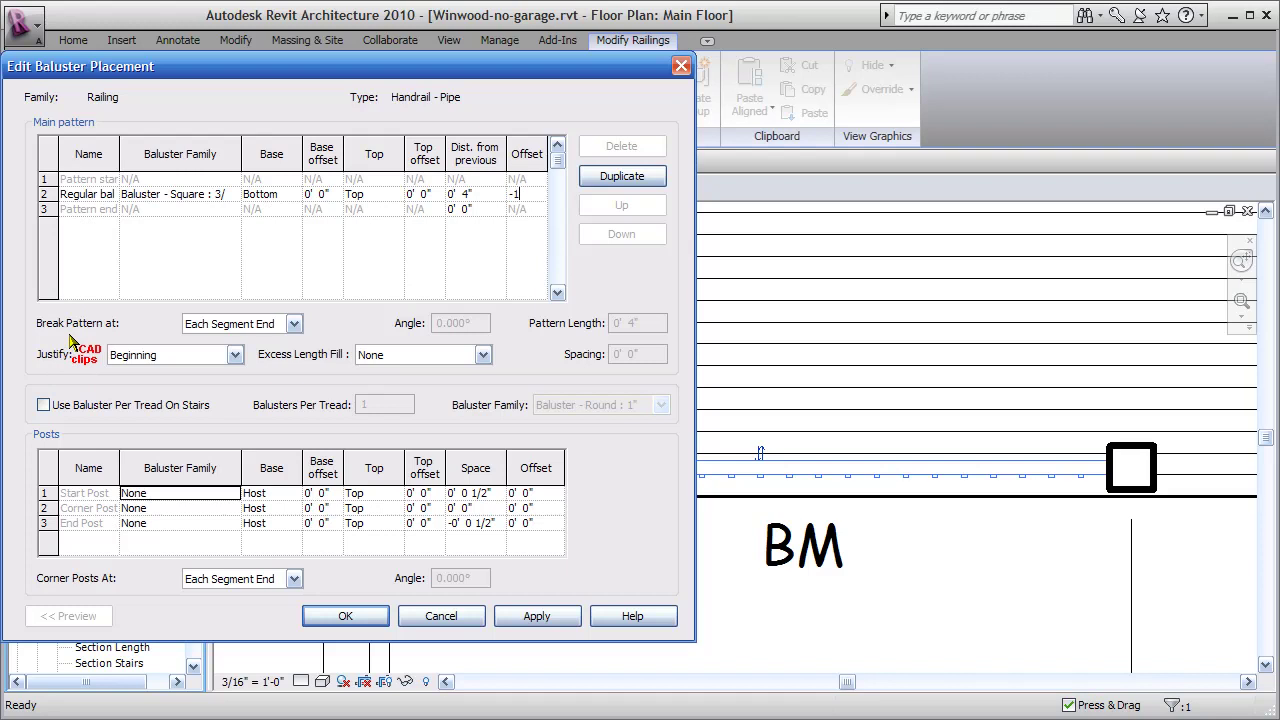
click(345, 616)
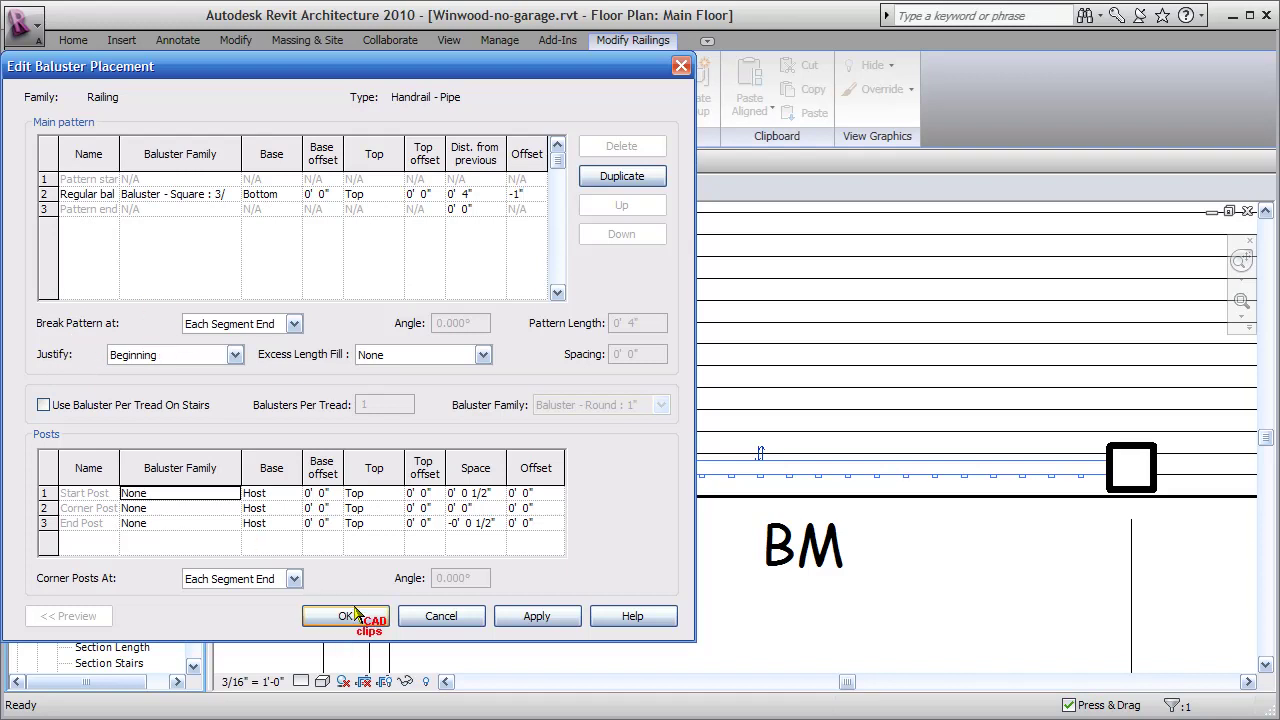
click(316, 616)
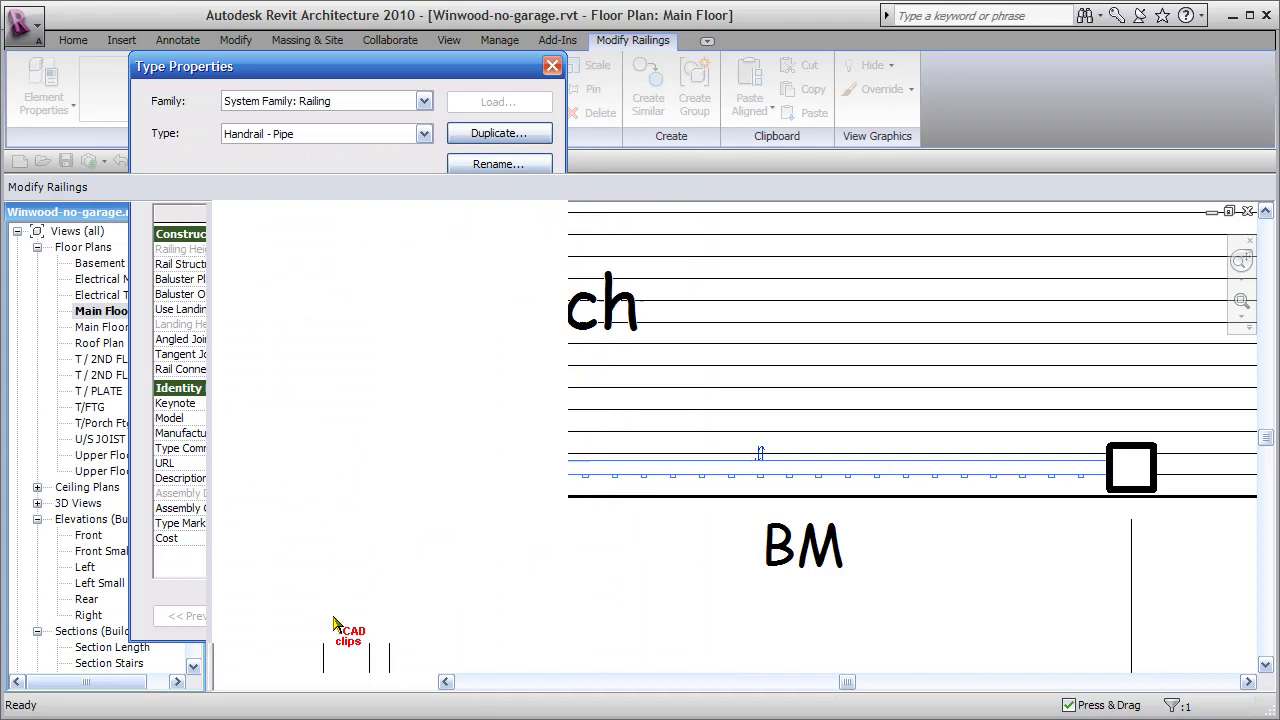
click(688, 602)
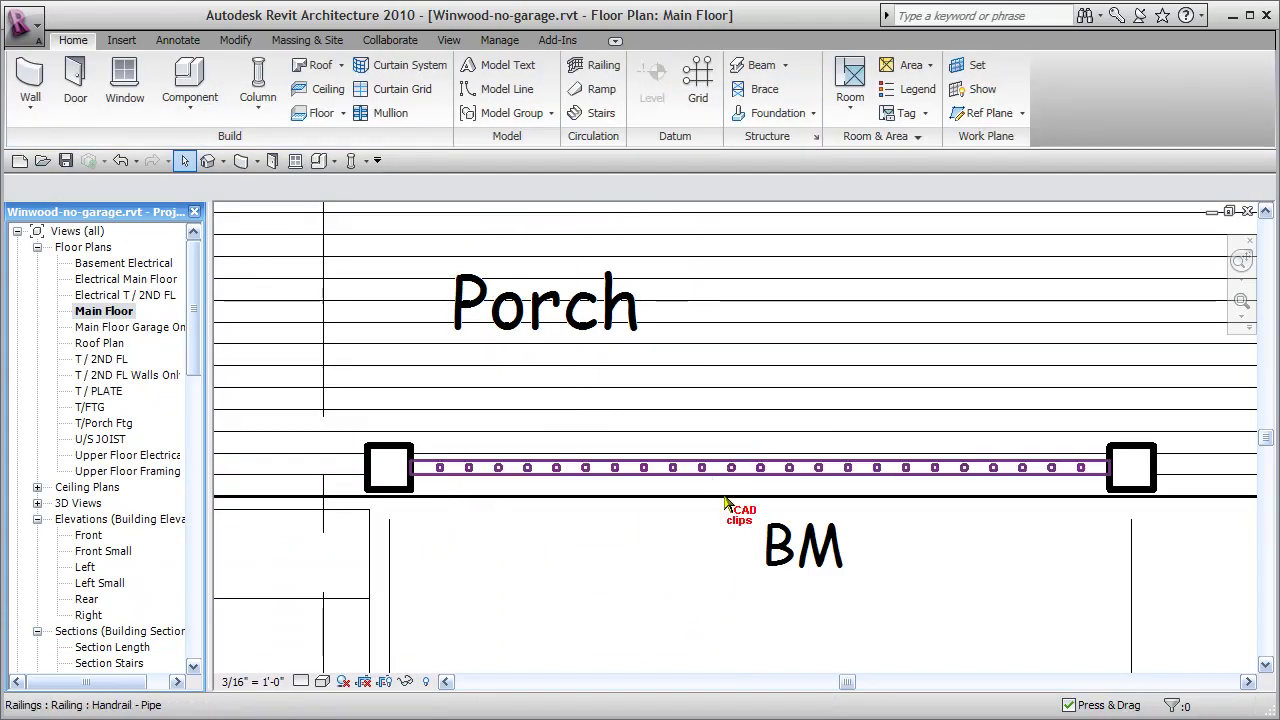
- Create a similar Handrail - Pipe railing from the middle column to the P3 column, 8'-0" long
scroll(765, 550, down, 3)
middle_drag(880, 566, 495, 541)
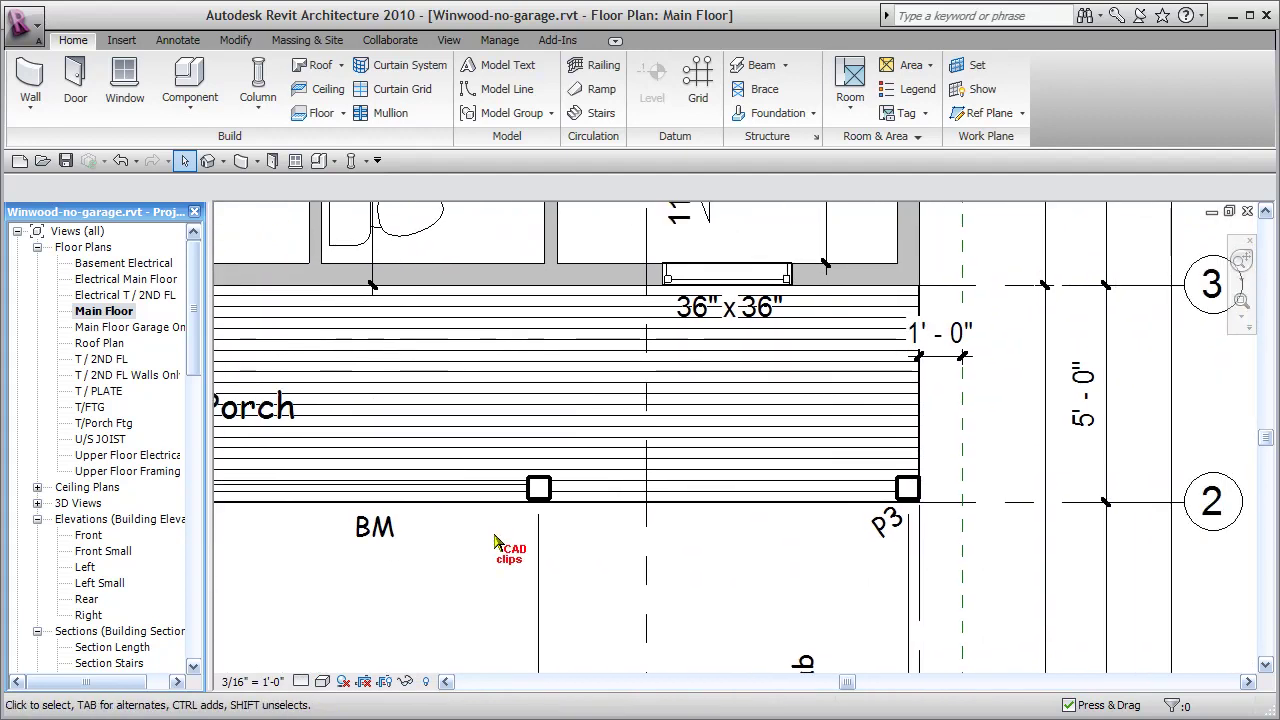
click(485, 493)
right_click(484, 496)
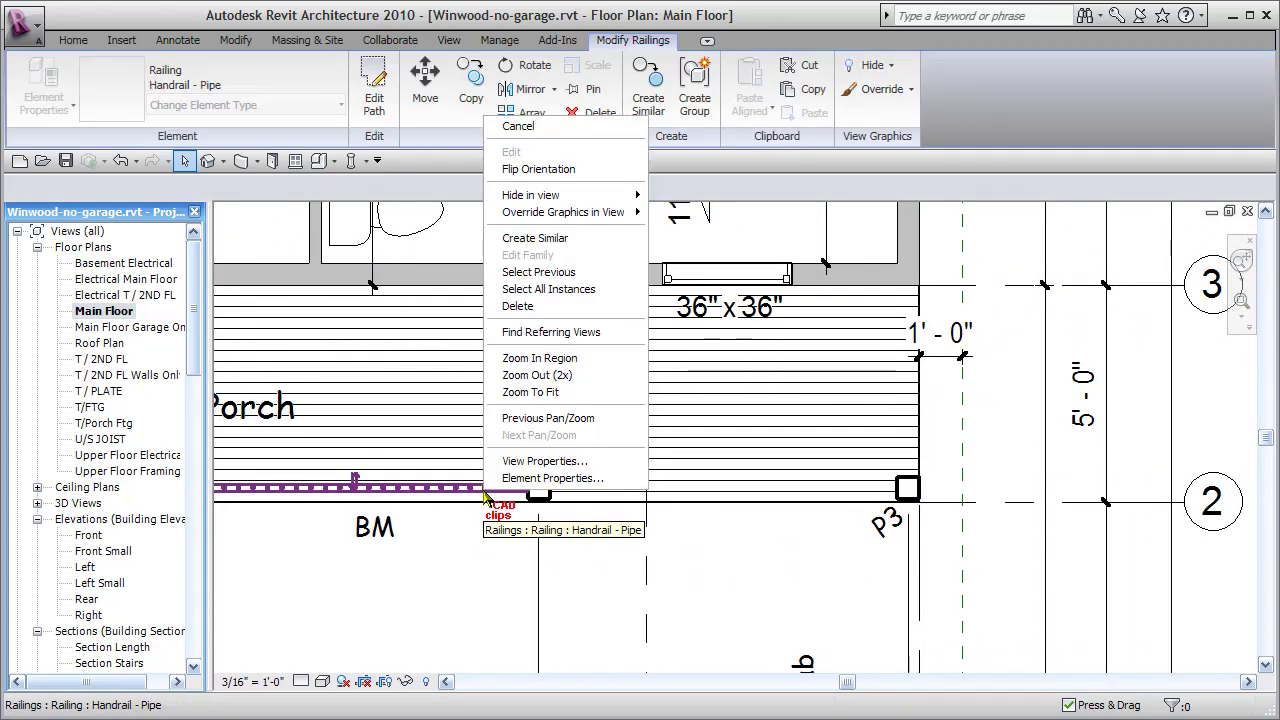
click(560, 238)
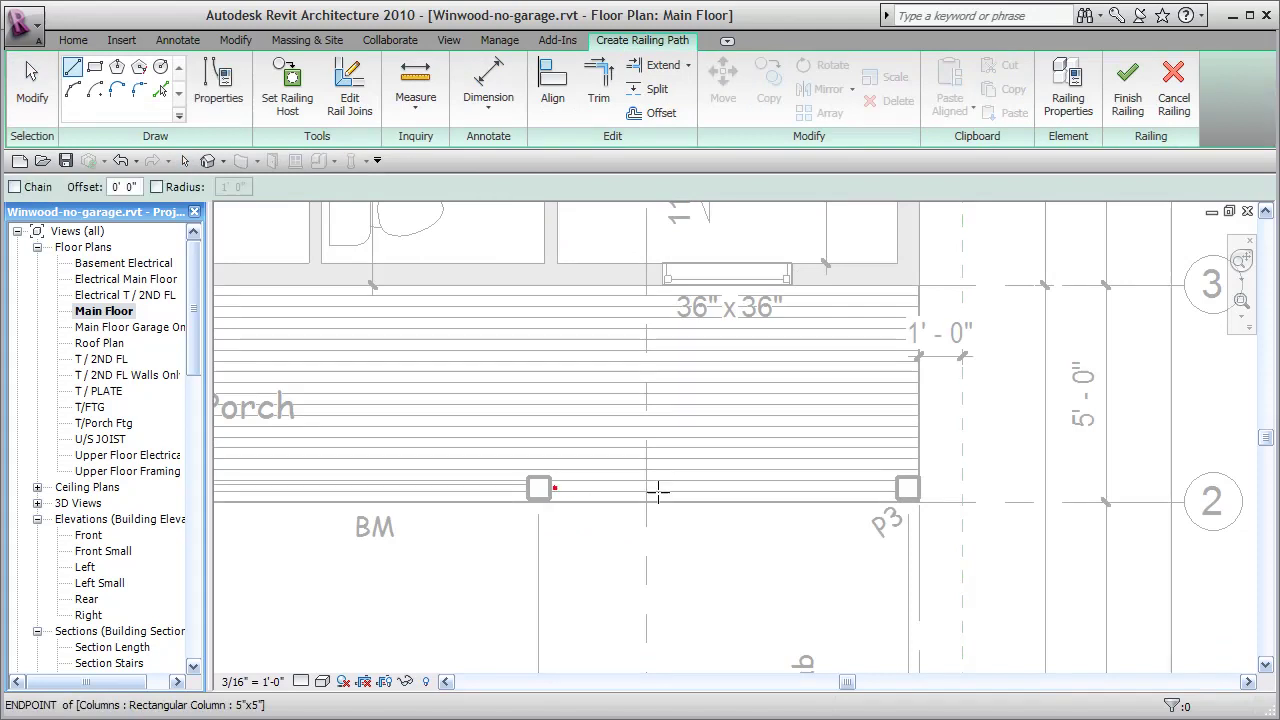
click(550, 488)
click(897, 488)
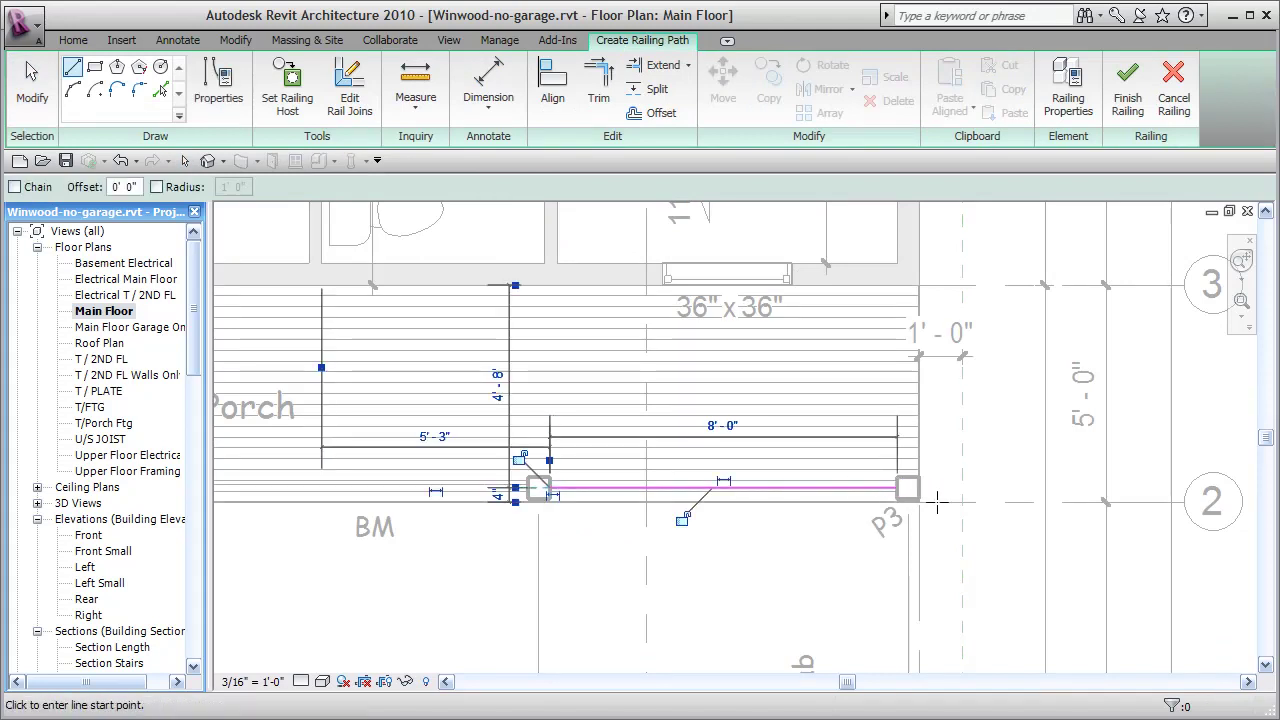
click(1128, 85)
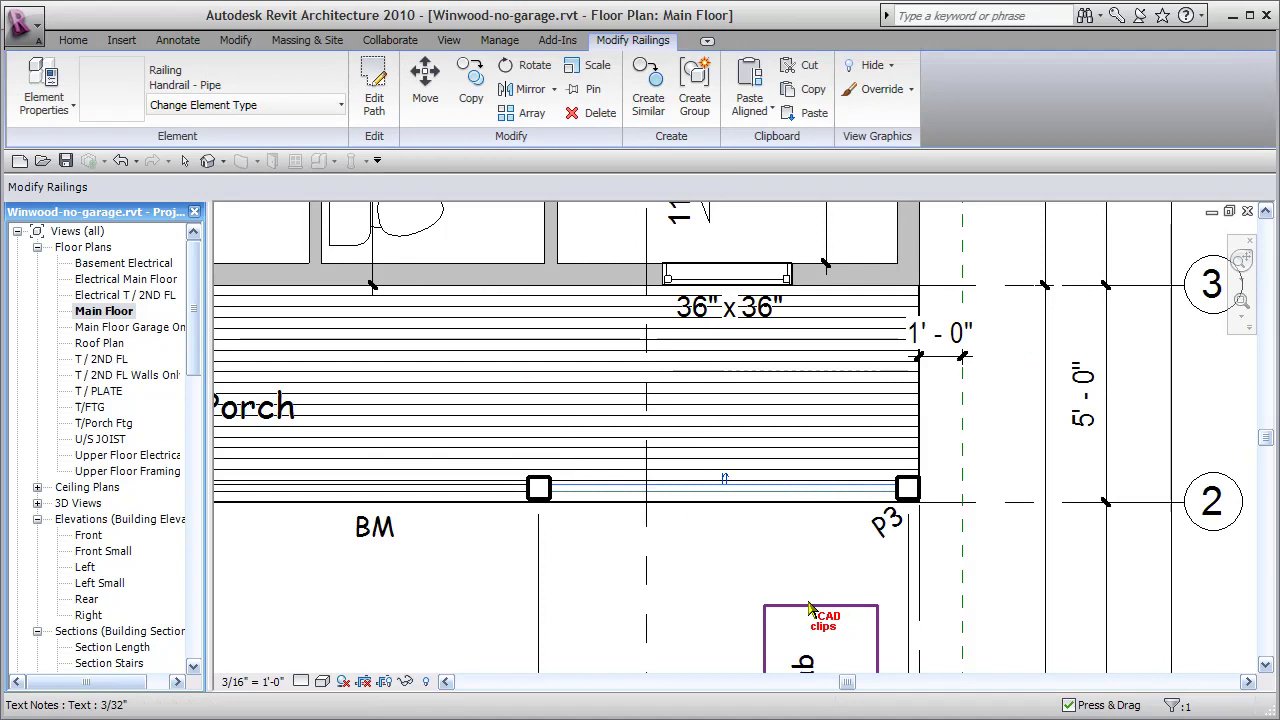
- Draw a similar Handrail - Pipe railing vertically from the P3 column corner to the house wall
right_click(736, 487)
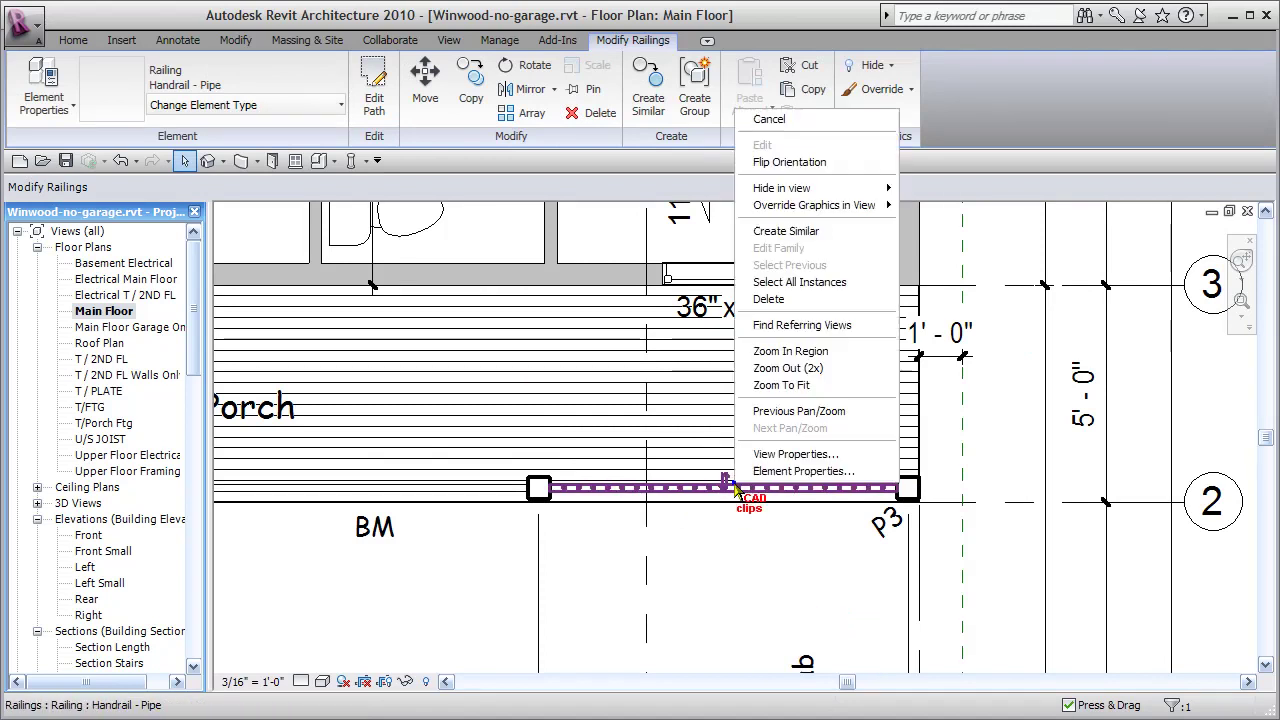
click(815, 231)
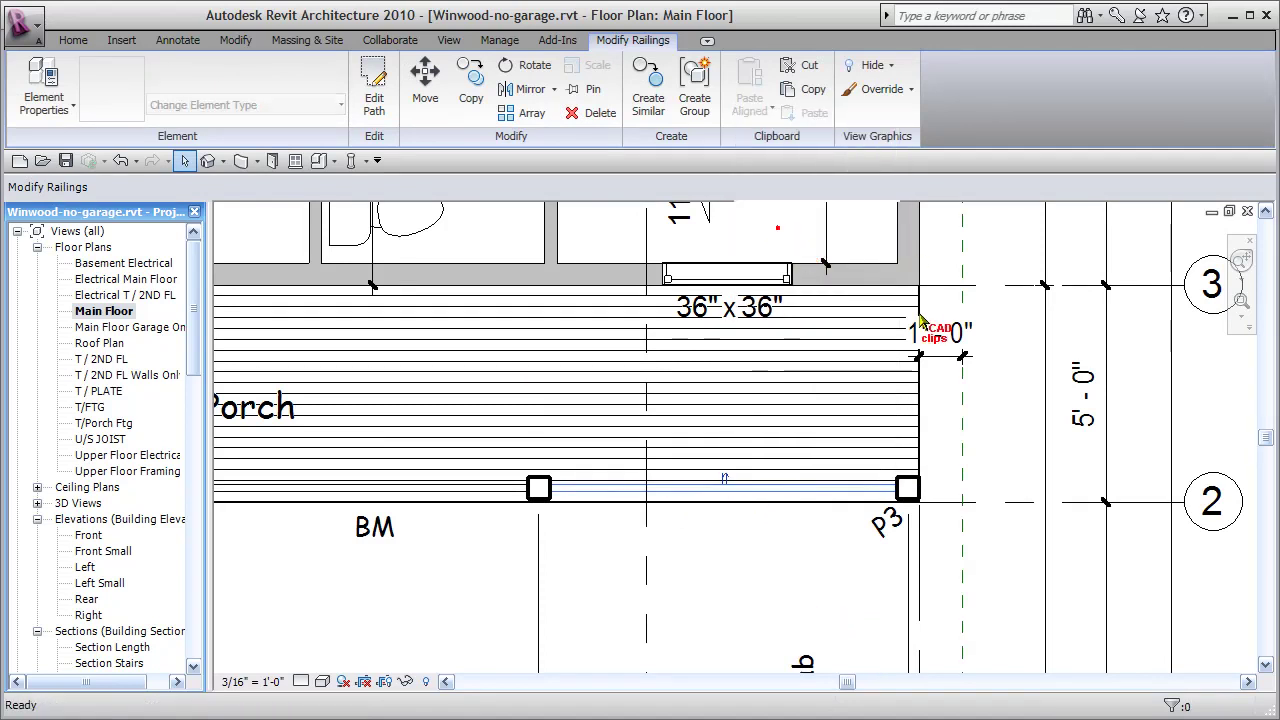
click(907, 478)
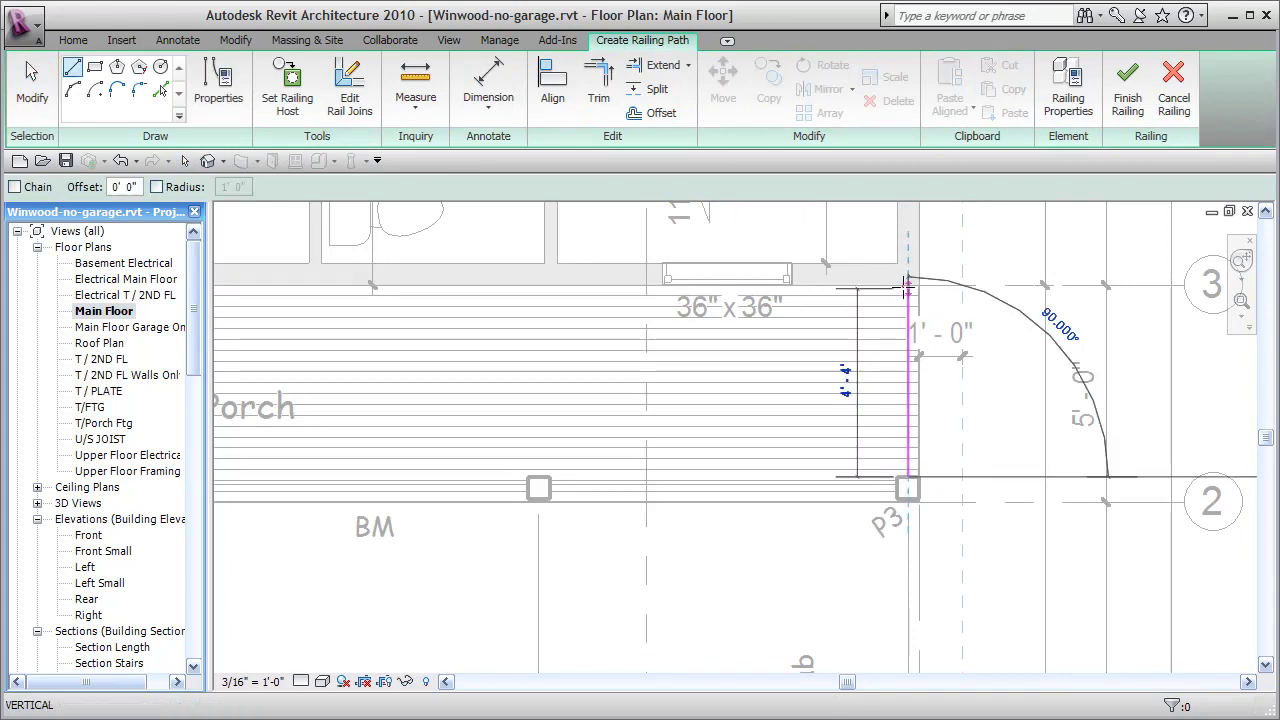
click(907, 291)
click(1128, 95)
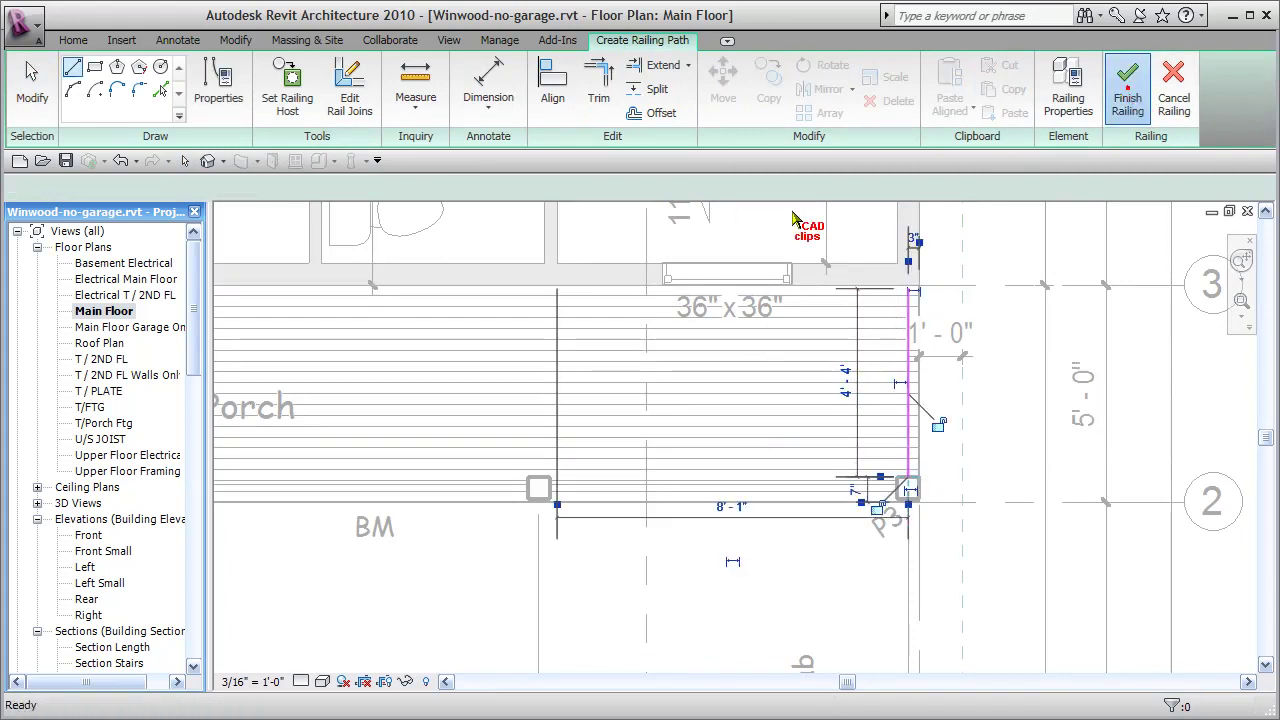
- Draw a similar Handrail - Pipe railing up the porch's left edge from P2 to the house wall
mouse_move(523, 486)
middle_down()
mouse_move(1015, 547)
mouse_move(797, 557)
middle_up()
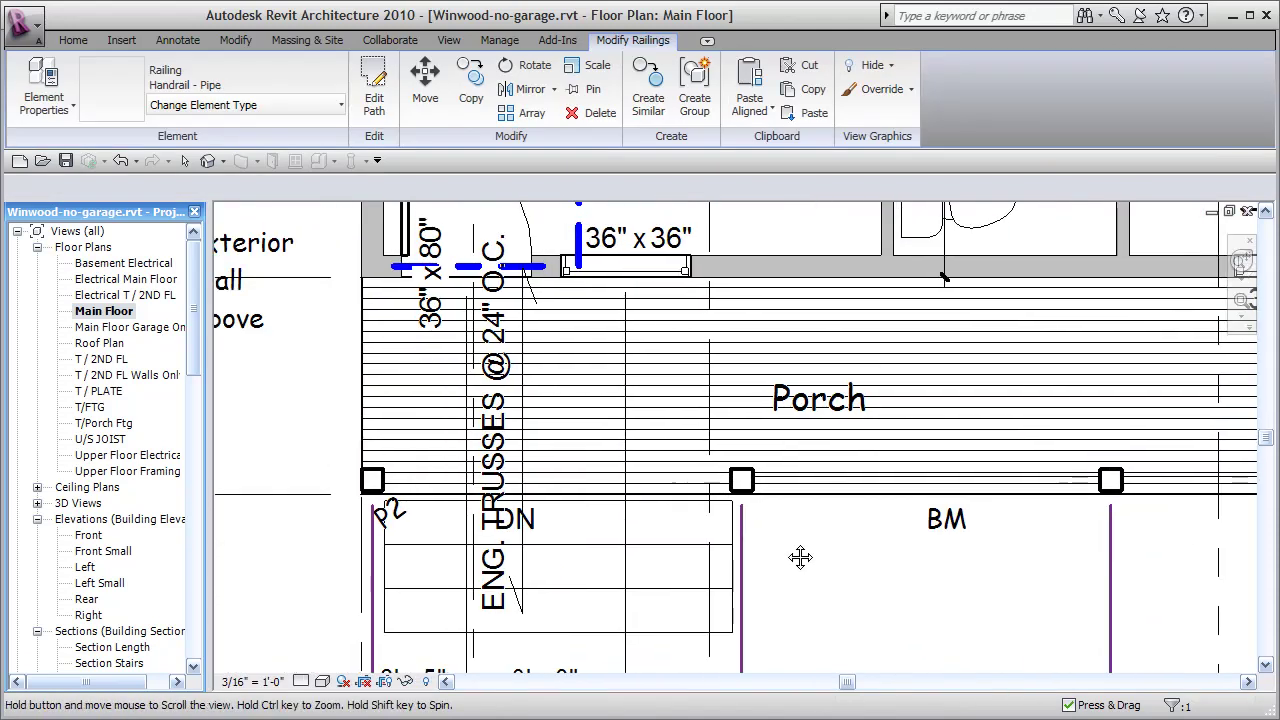
right_click(877, 502)
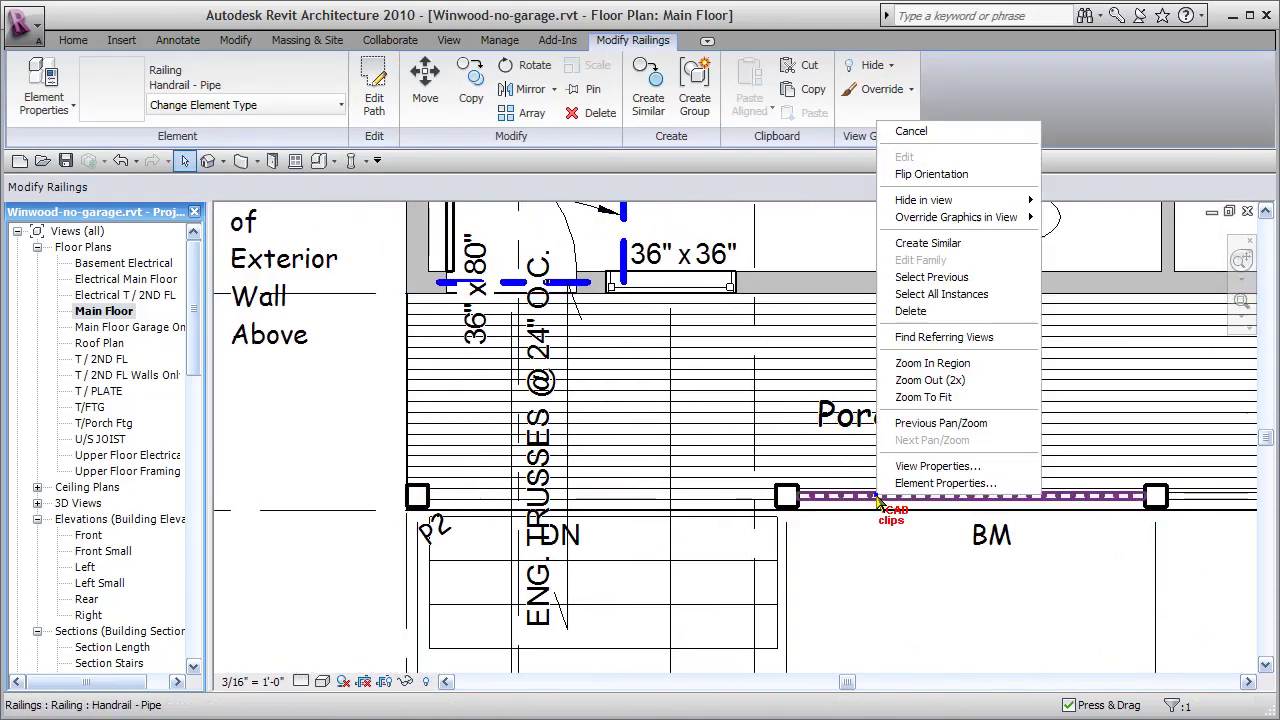
click(911, 131)
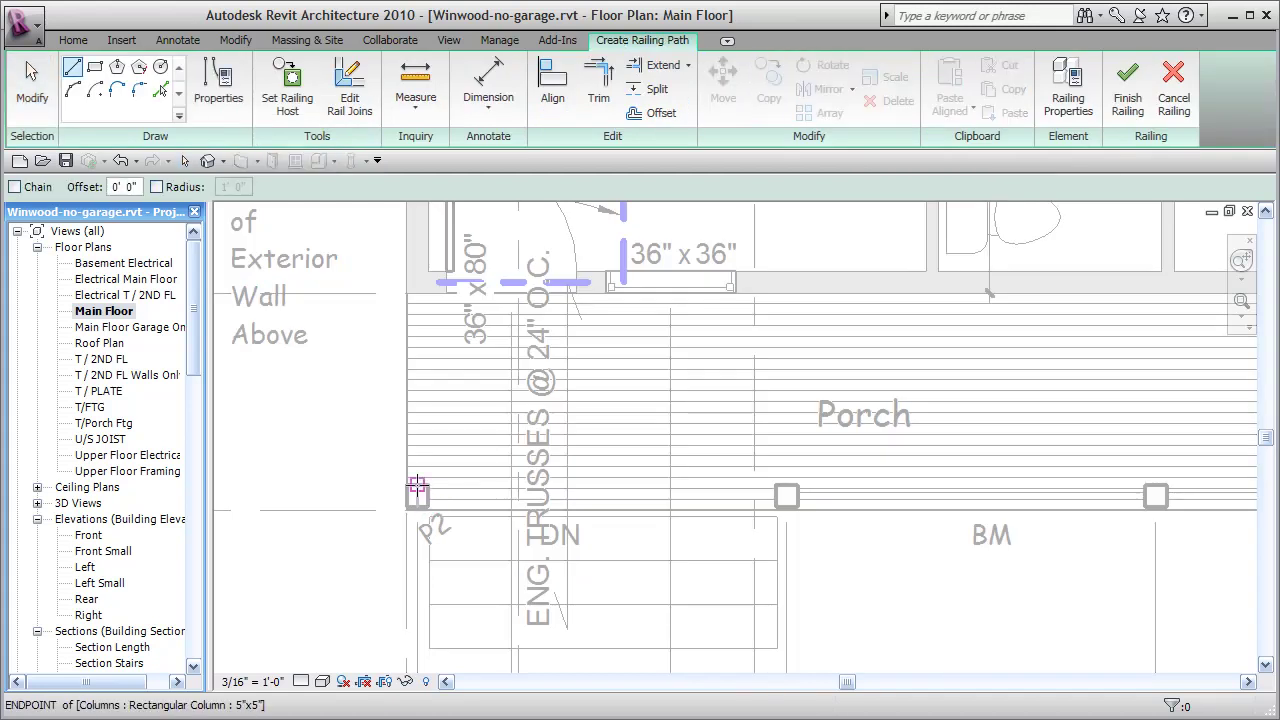
click(418, 487)
click(417, 293)
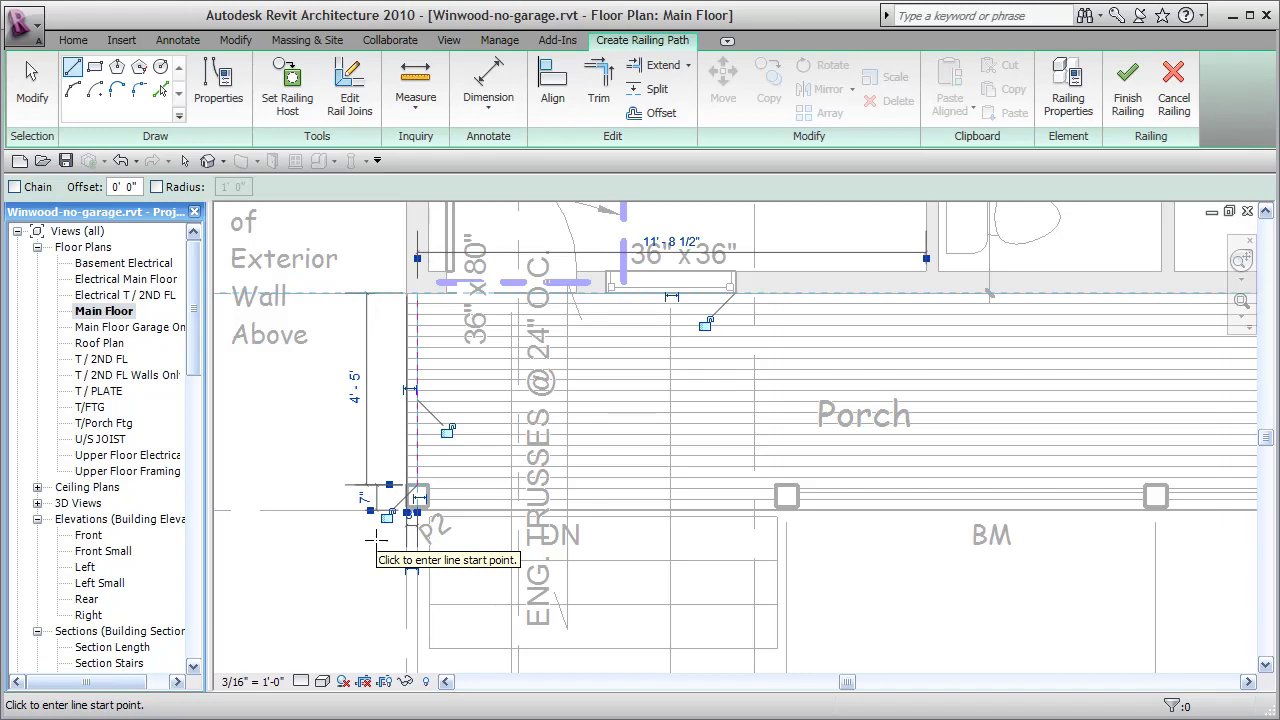
key(Escape)
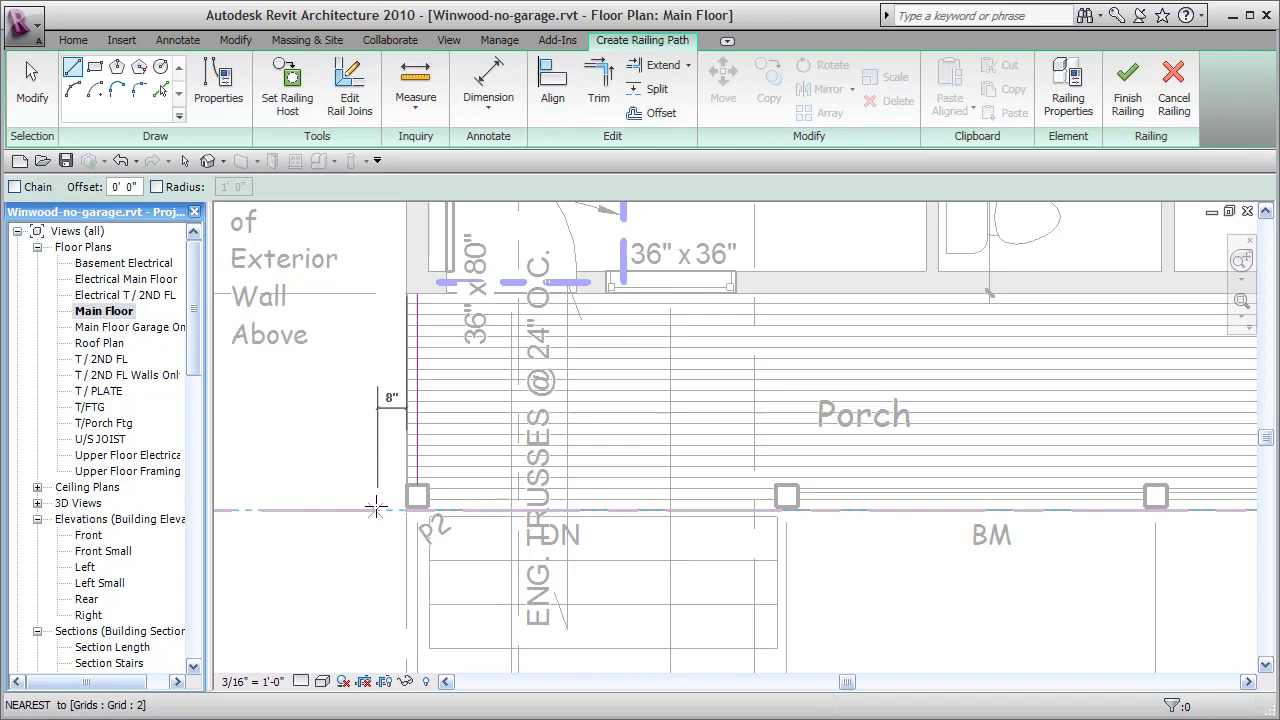
key(Escape)
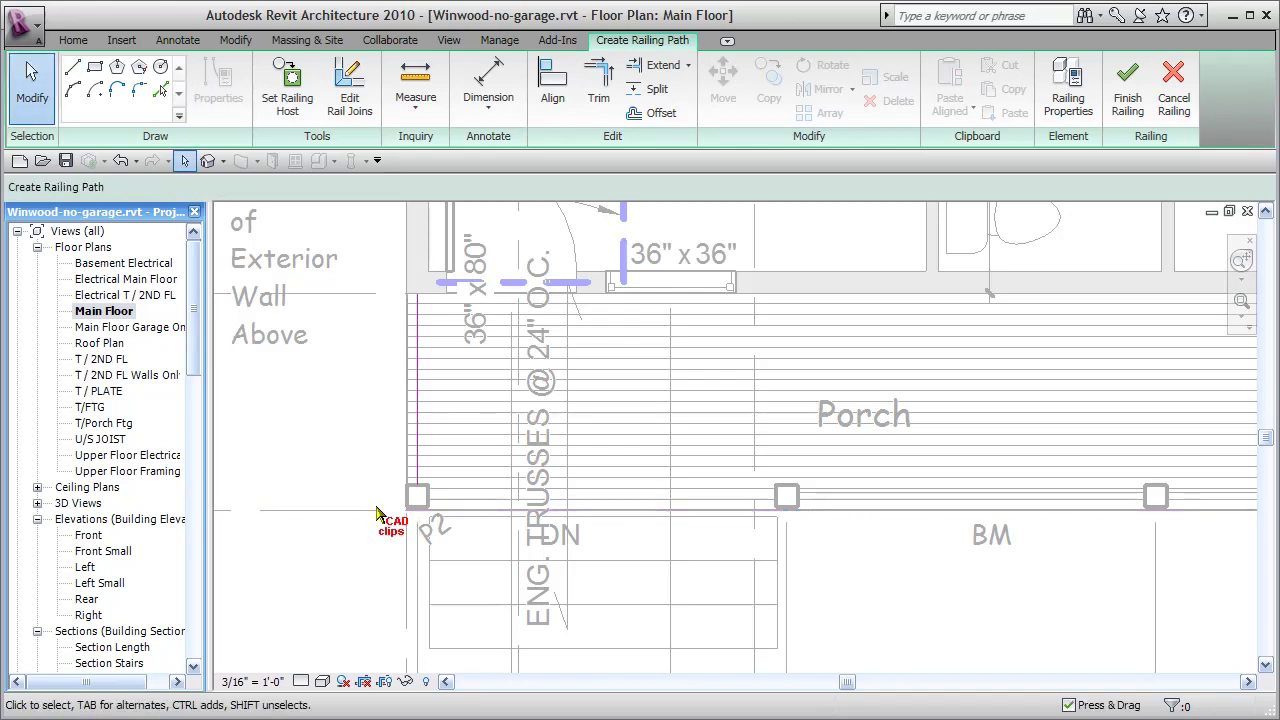
click(1128, 98)
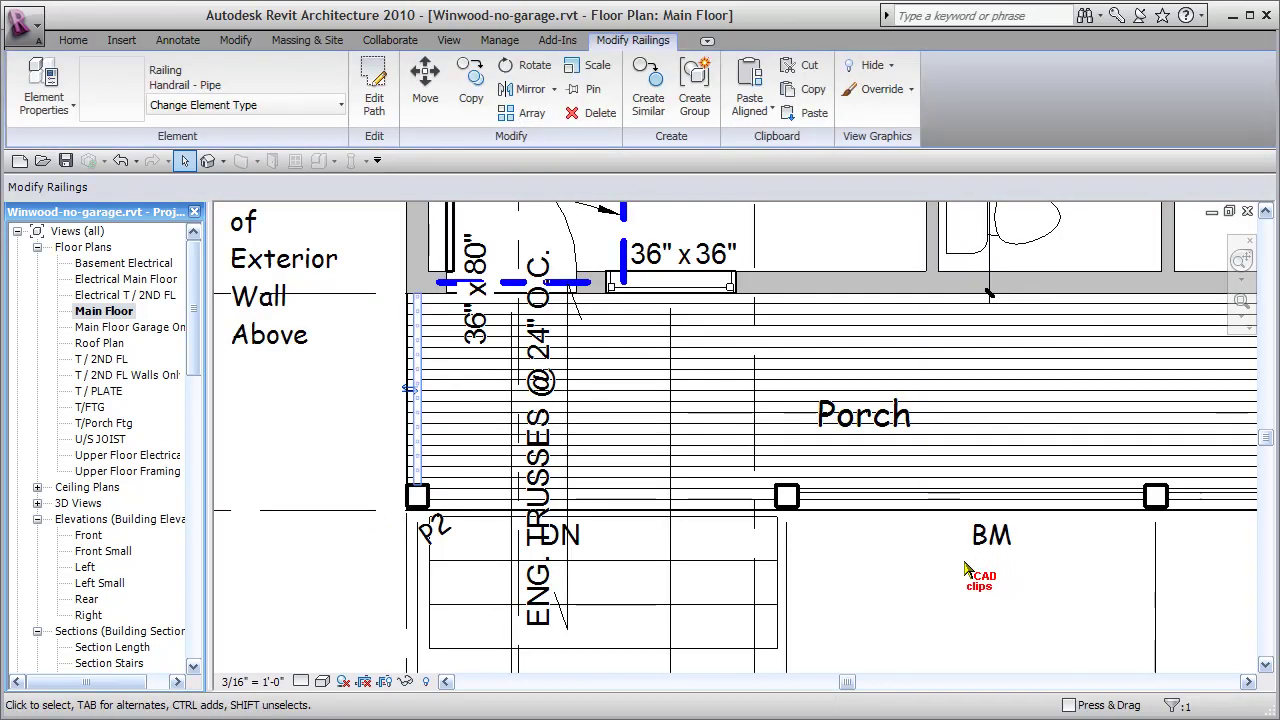
key(Escape)
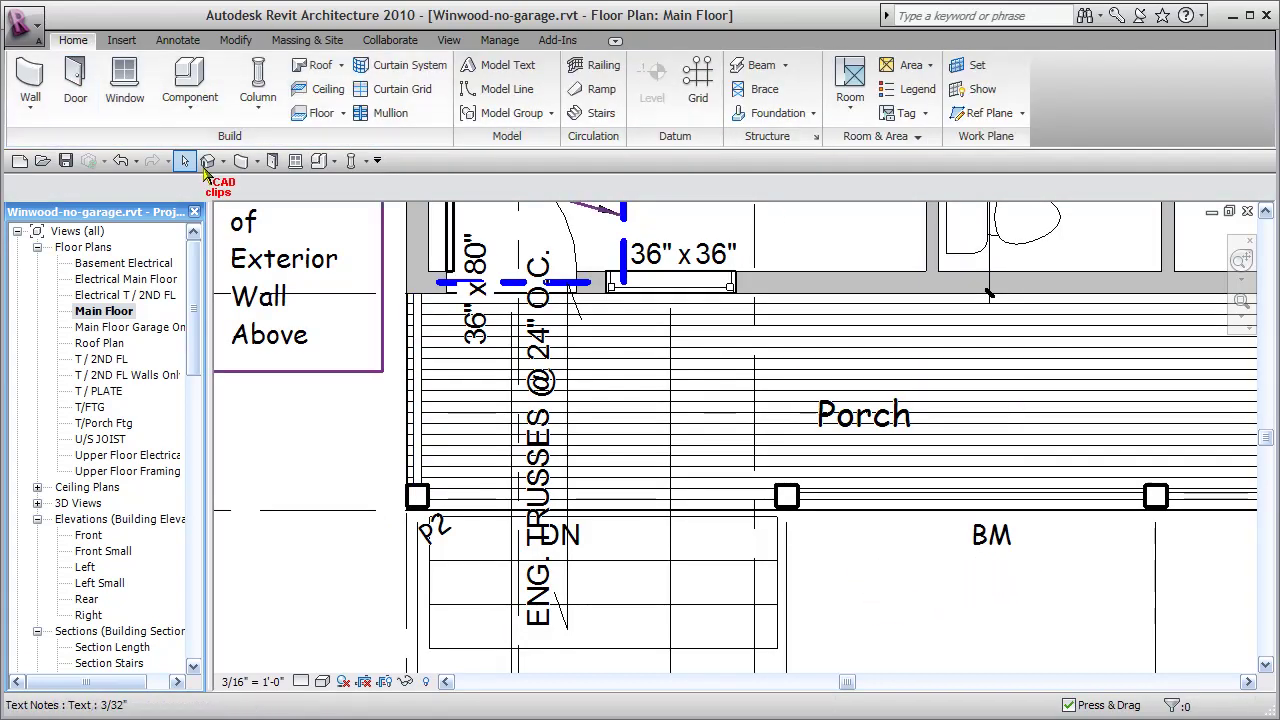
- Switch to the Default 3D View and orbit to frame the porch and its railings
click(207, 161)
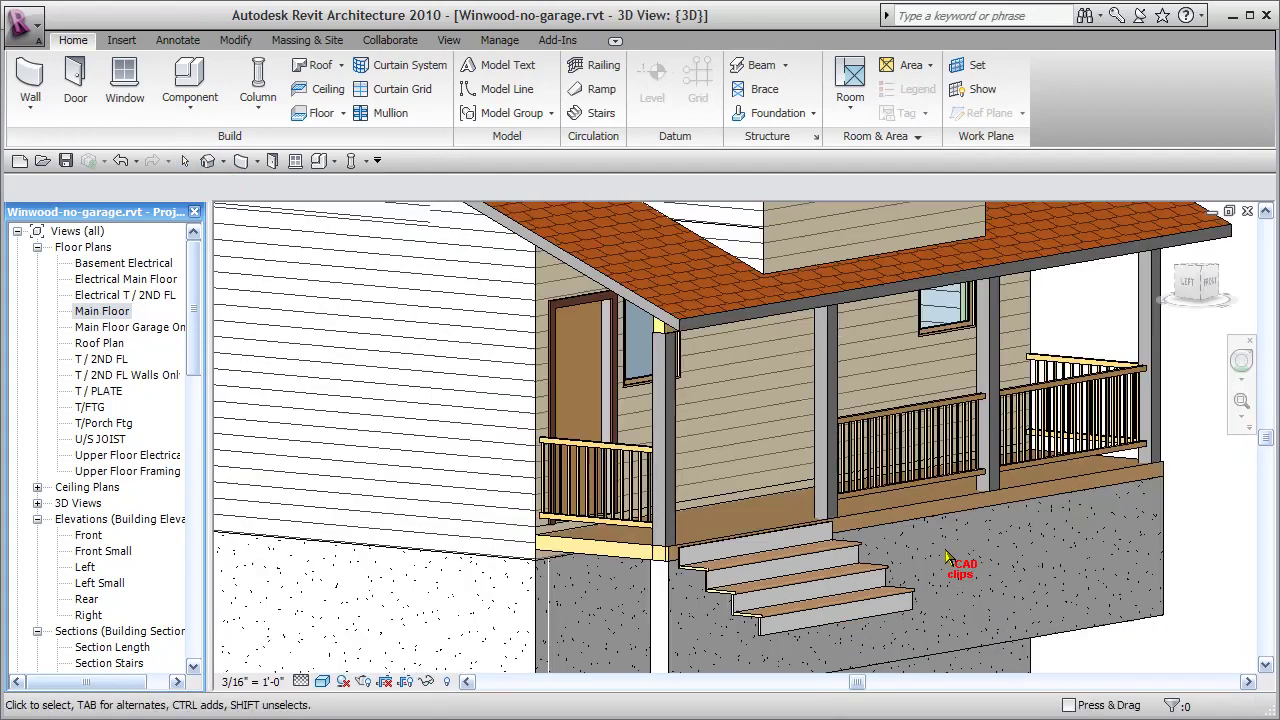
scroll(948, 560, down, 5)
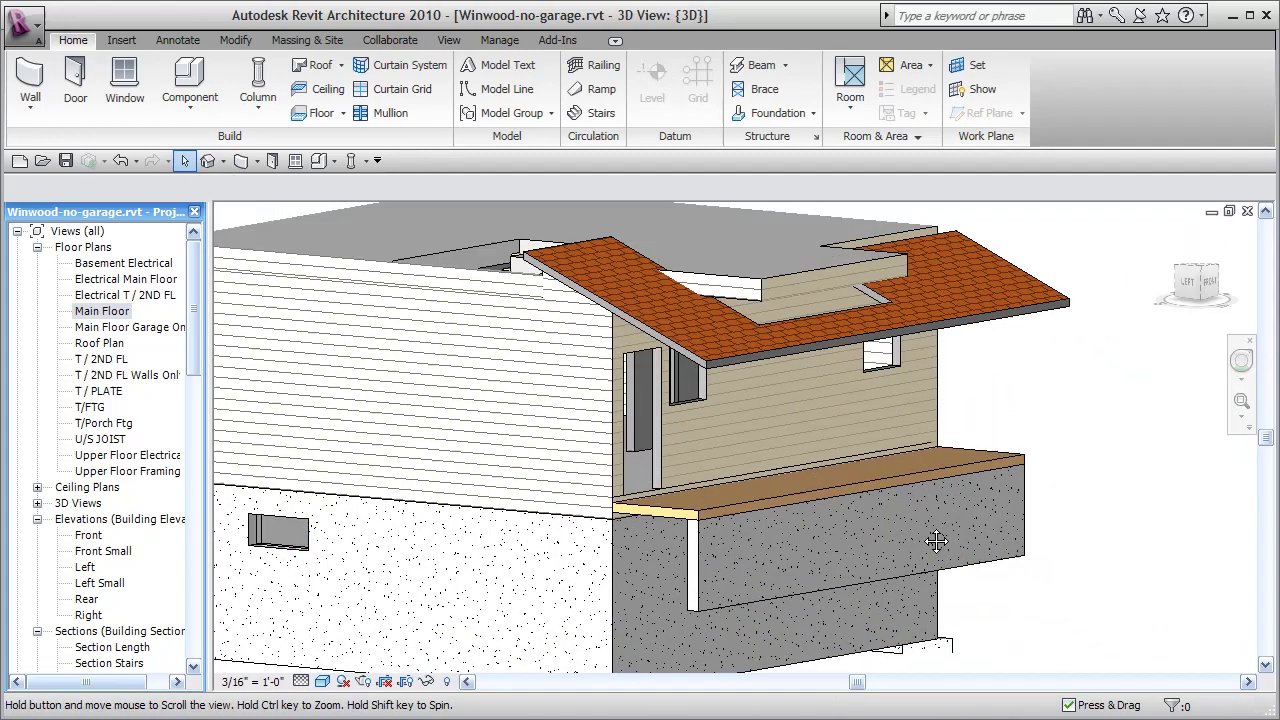
scroll(925, 537, down, 1)
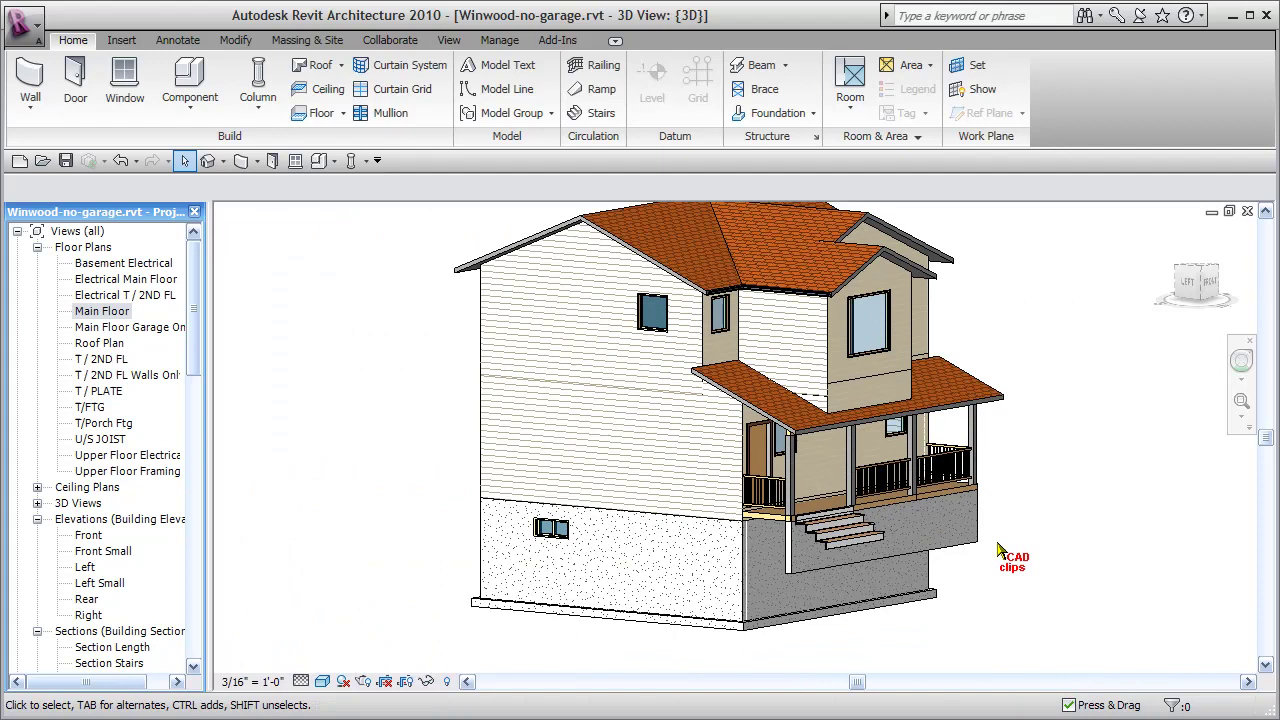
shift+middle_drag(997, 548, 951, 563)
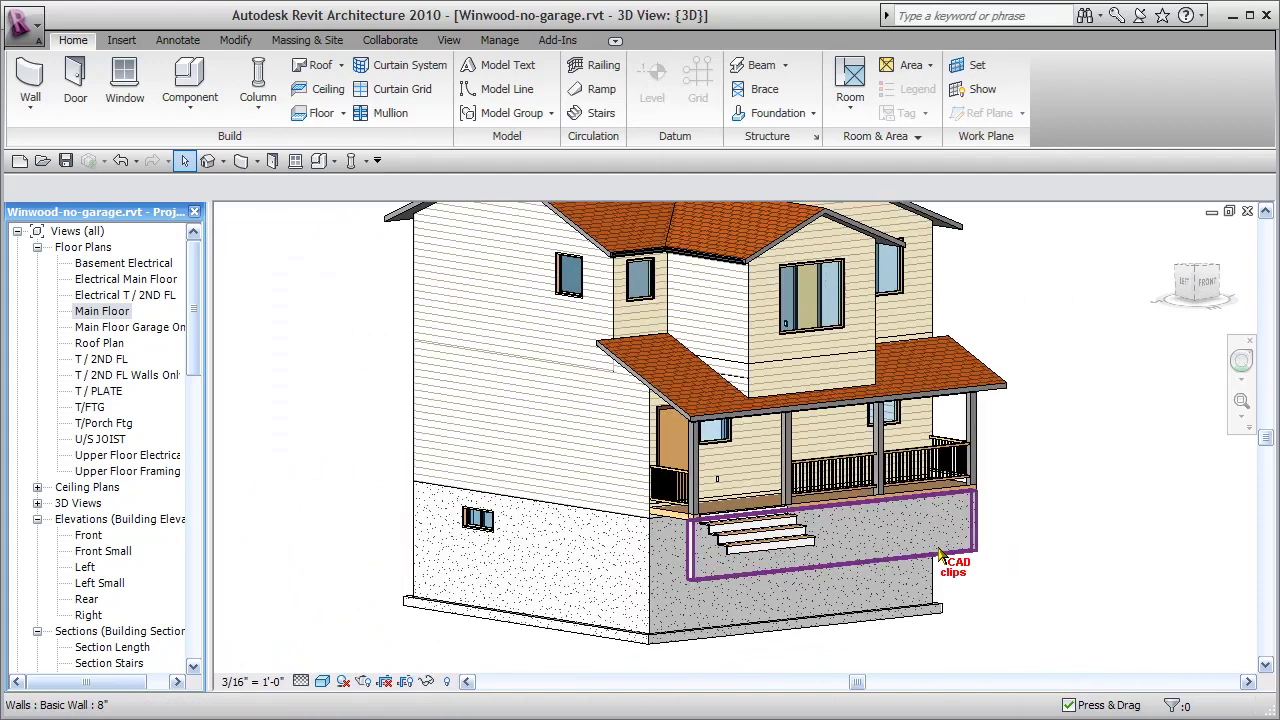
scroll(1090, 558, up, 6)
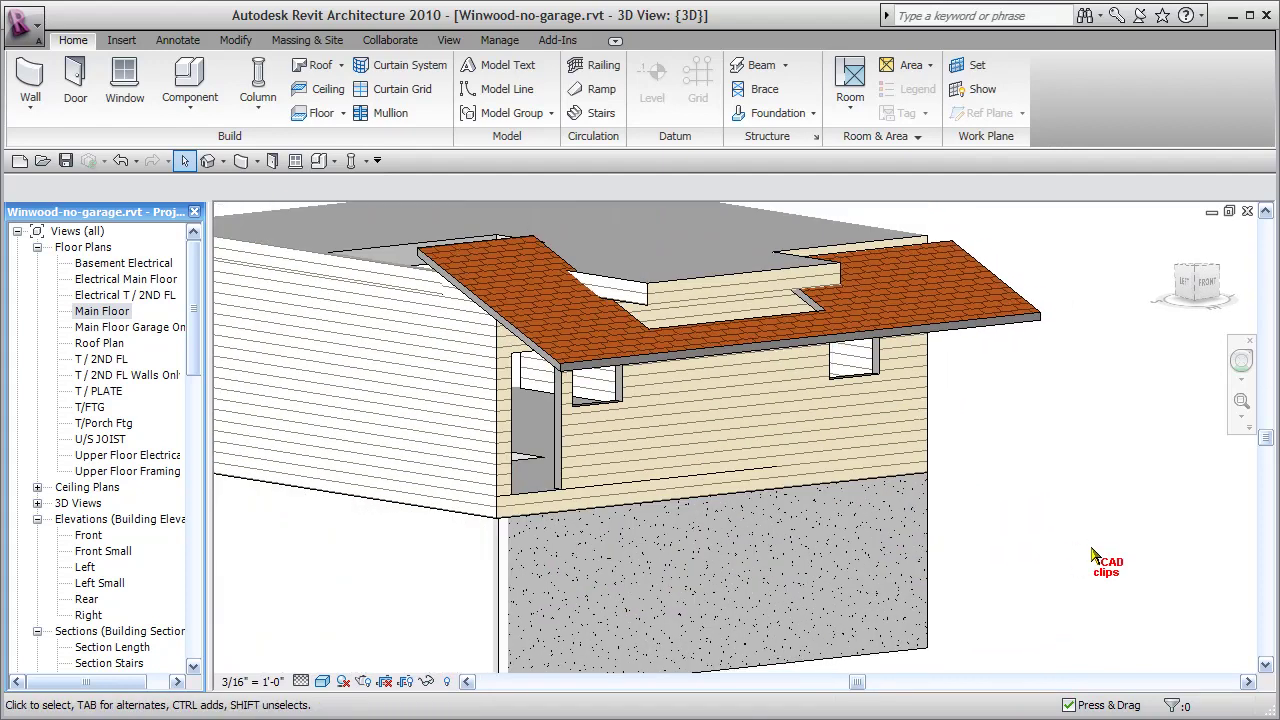
middle_drag(1085, 522, 1146, 463)
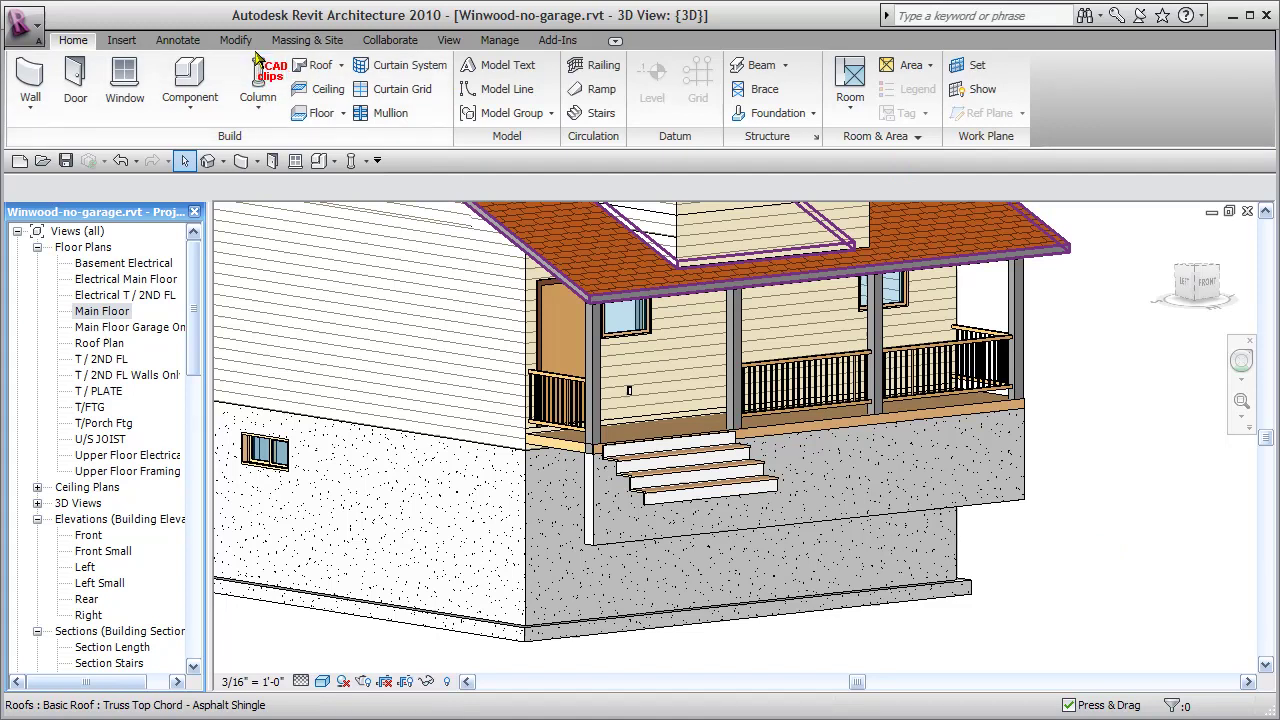
- Place a Continuous Footing wall foundation beneath the porch's front foundation wall
click(777, 114)
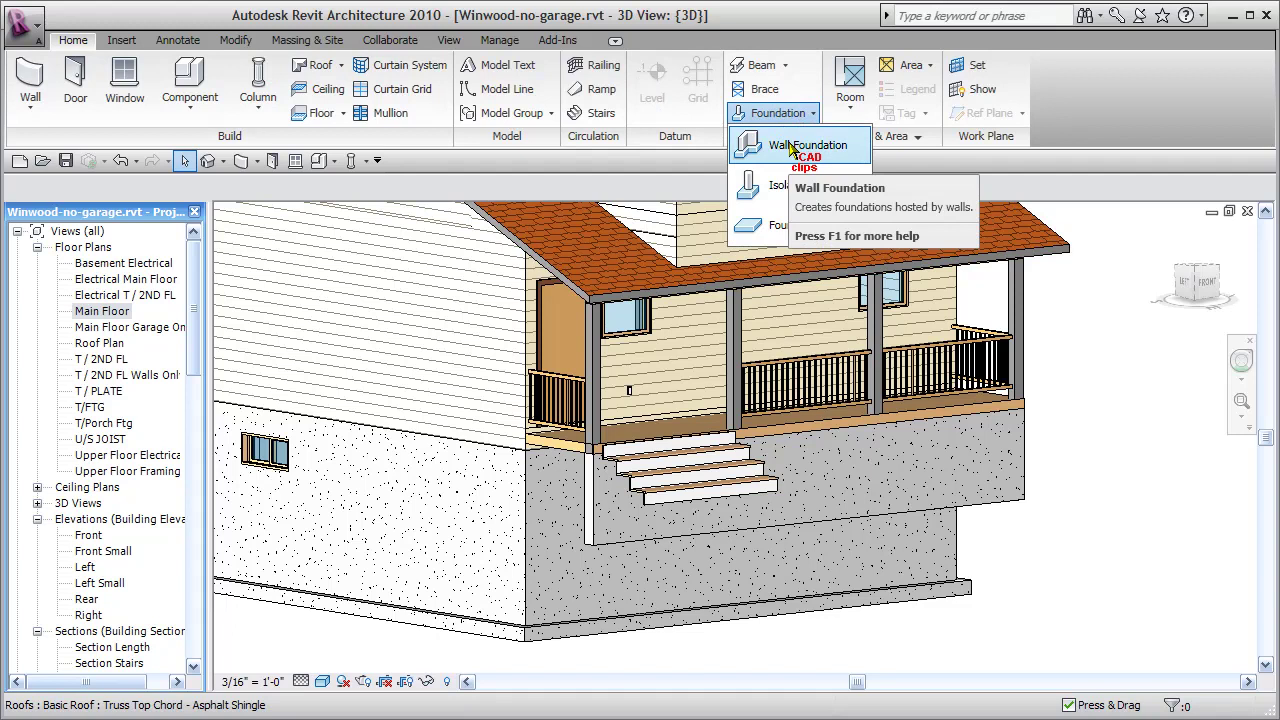
click(790, 148)
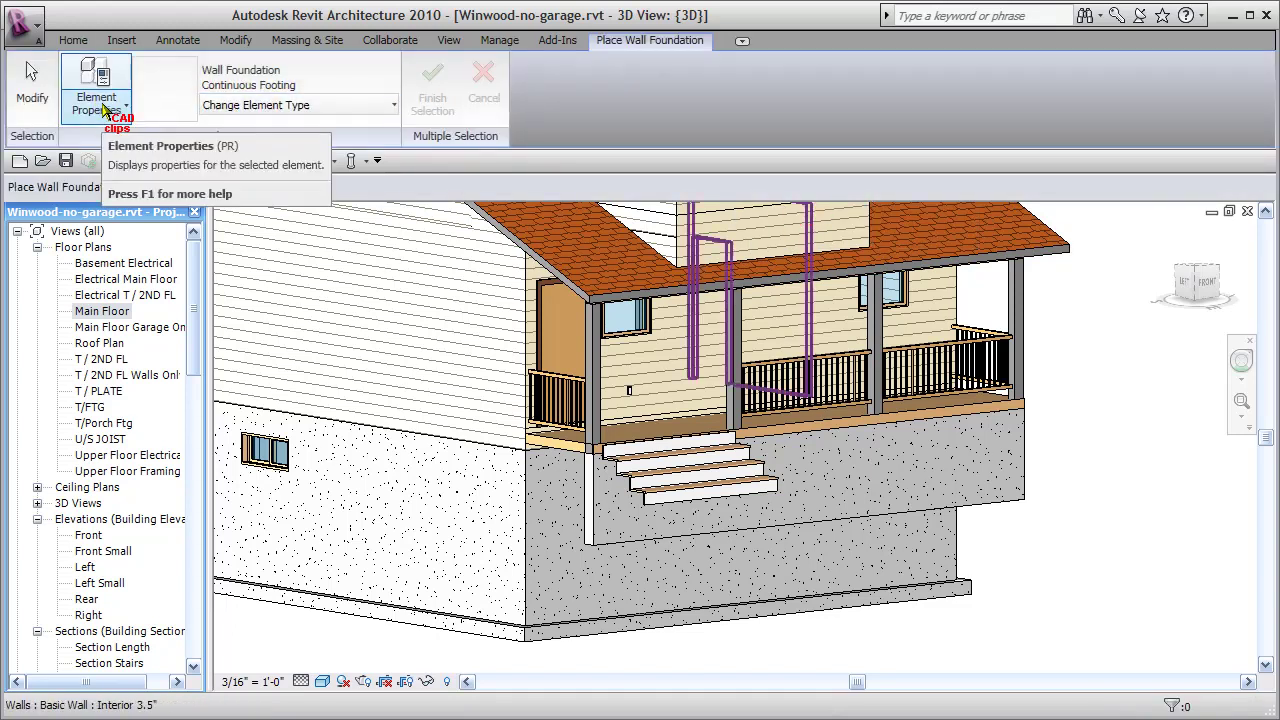
click(394, 106)
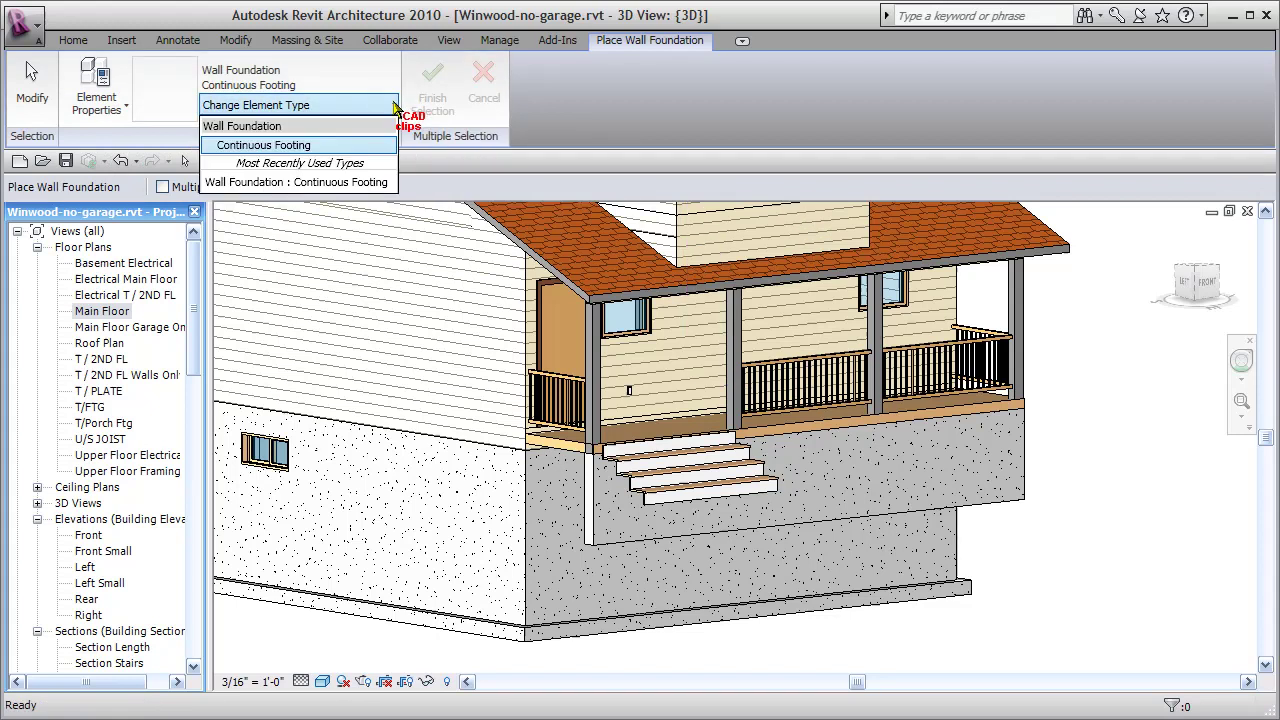
click(394, 106)
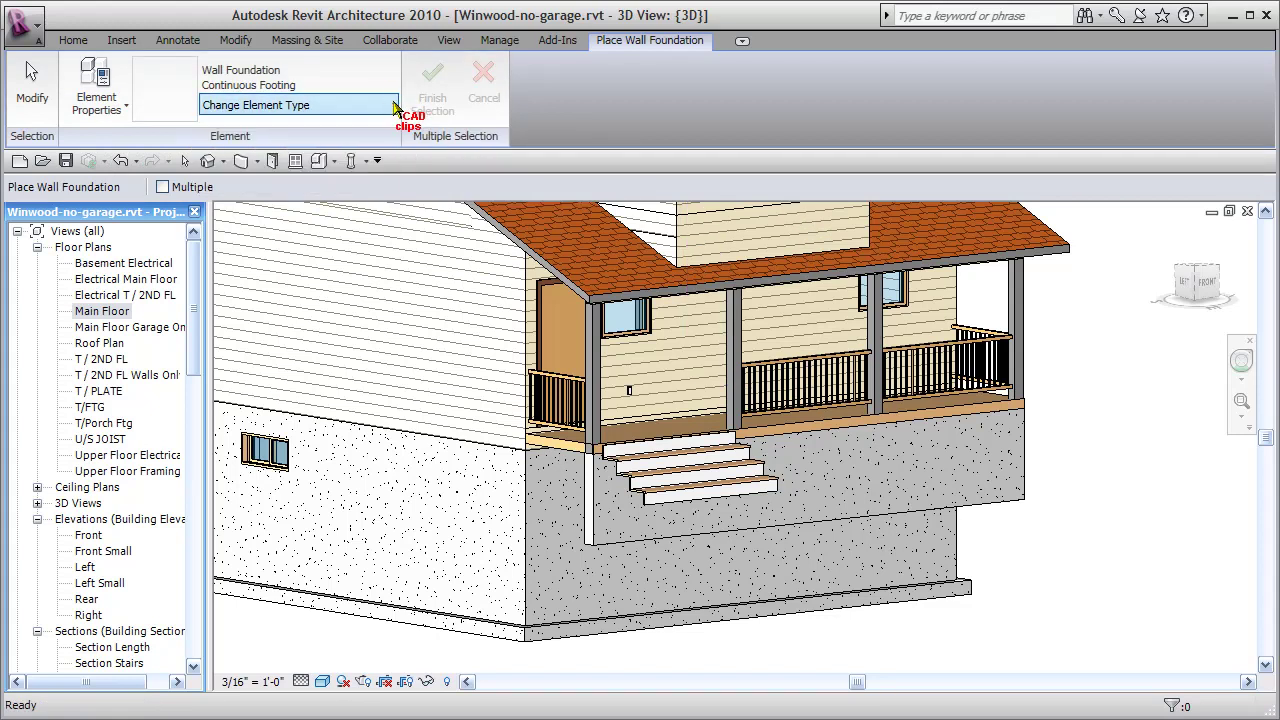
click(791, 514)
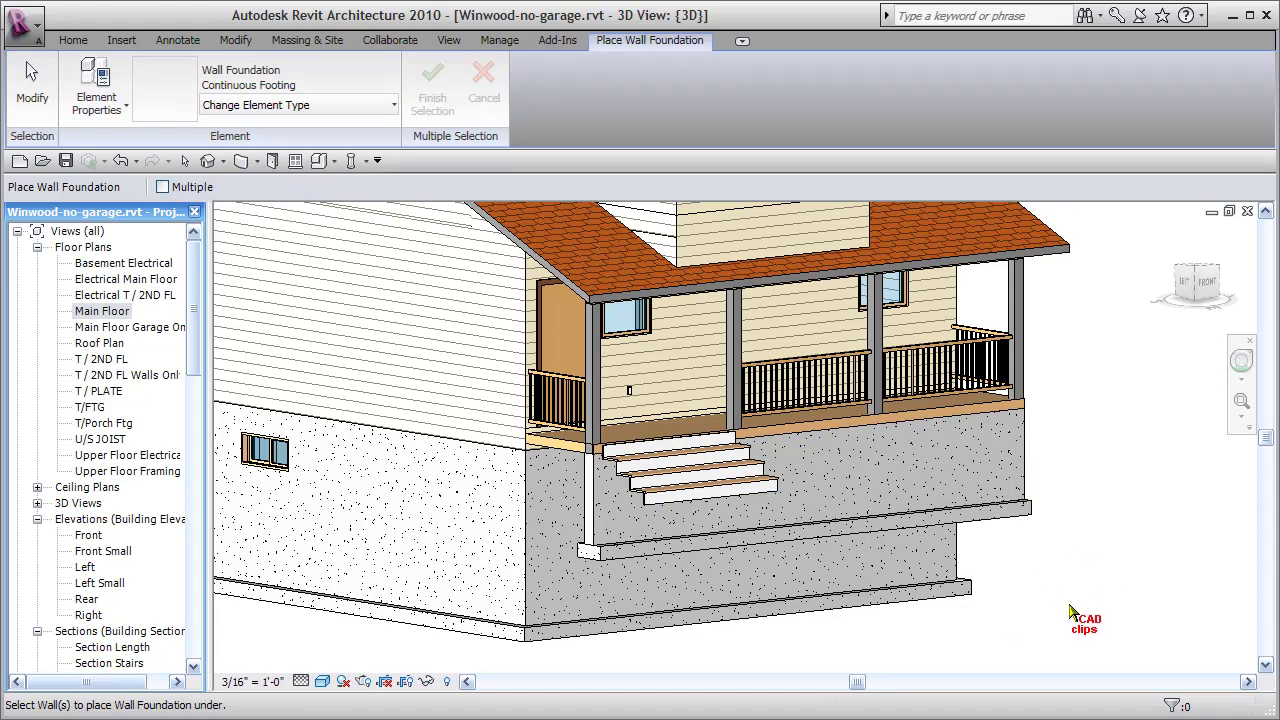
shift+middle_drag(1062, 614, 1034, 622)
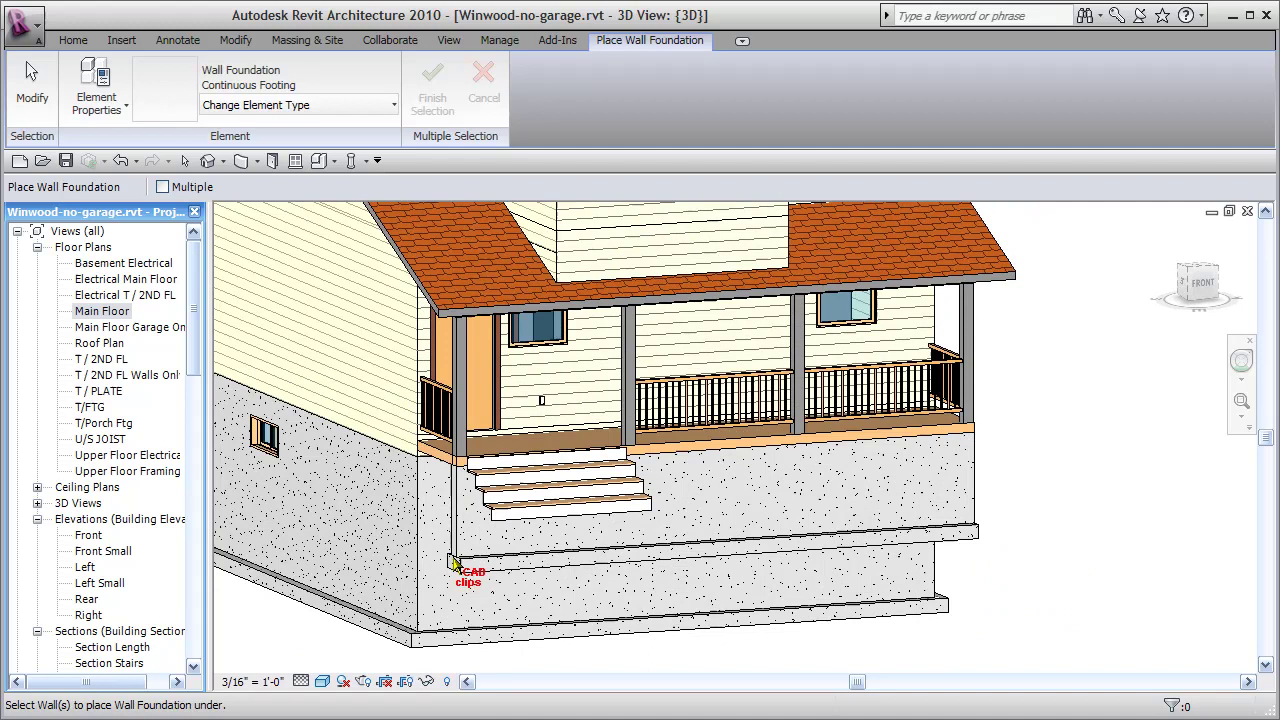
click(1134, 571)
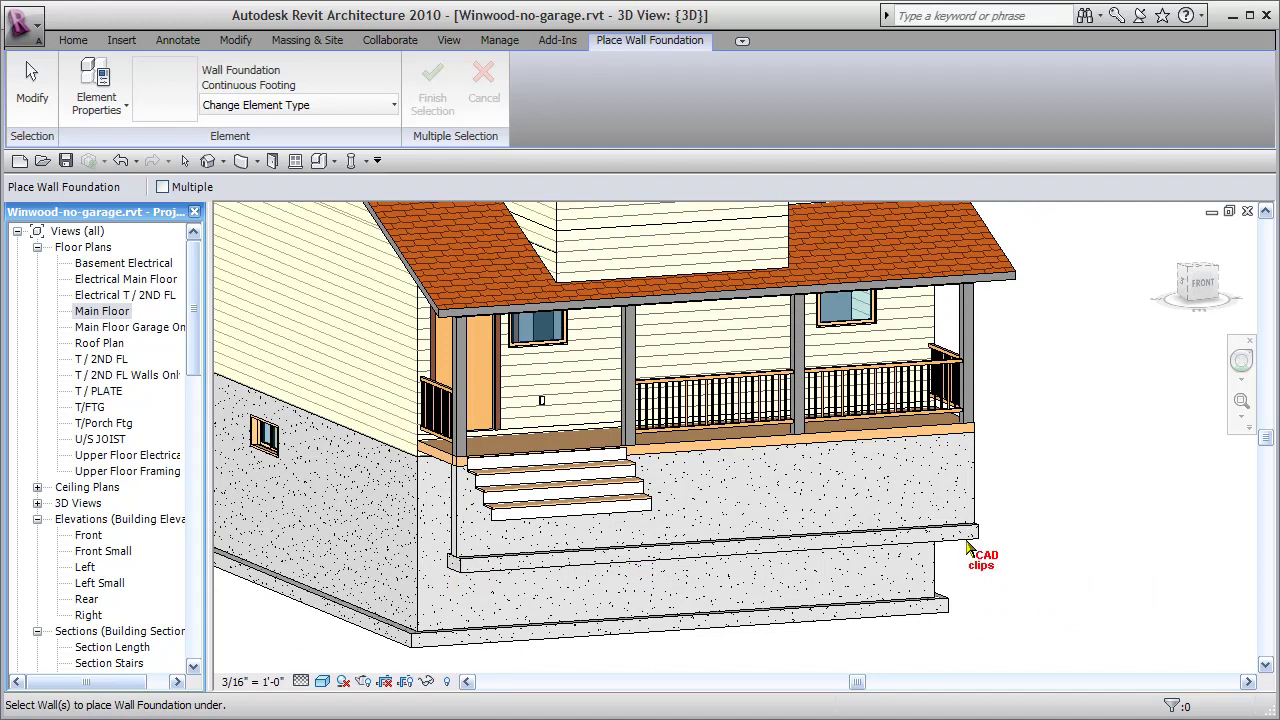
click(967, 545)
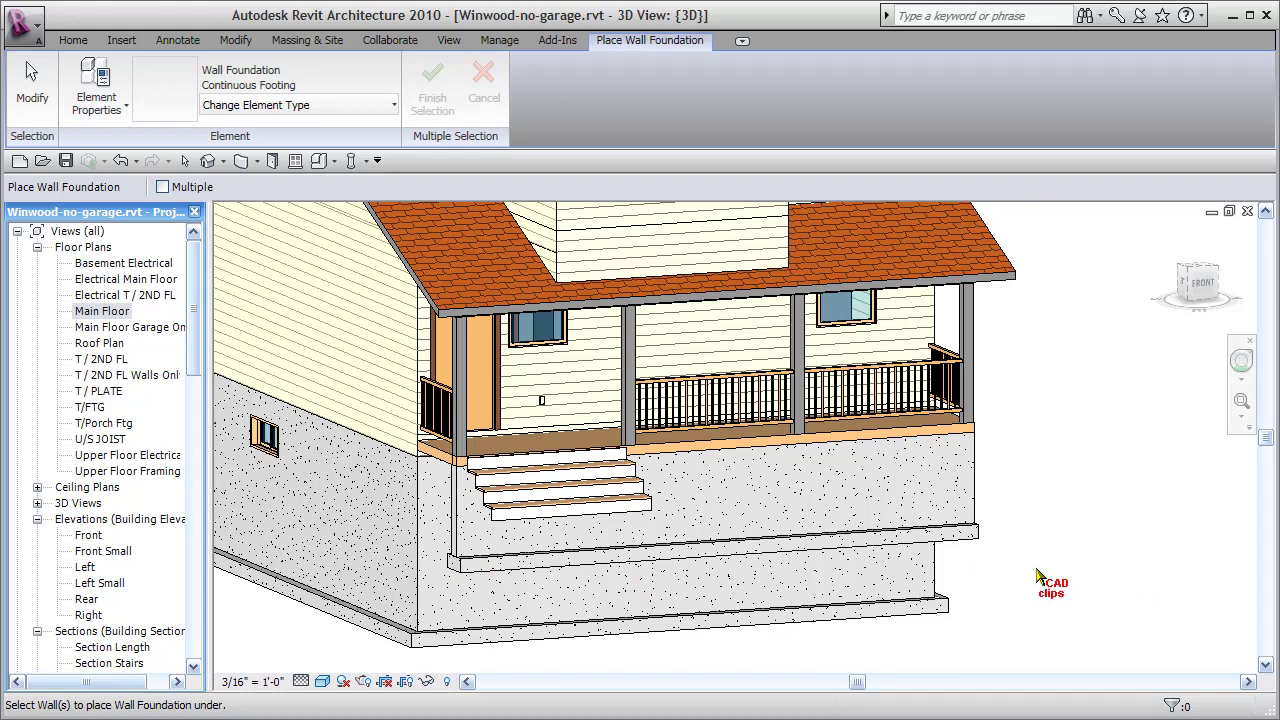
key(Escape)
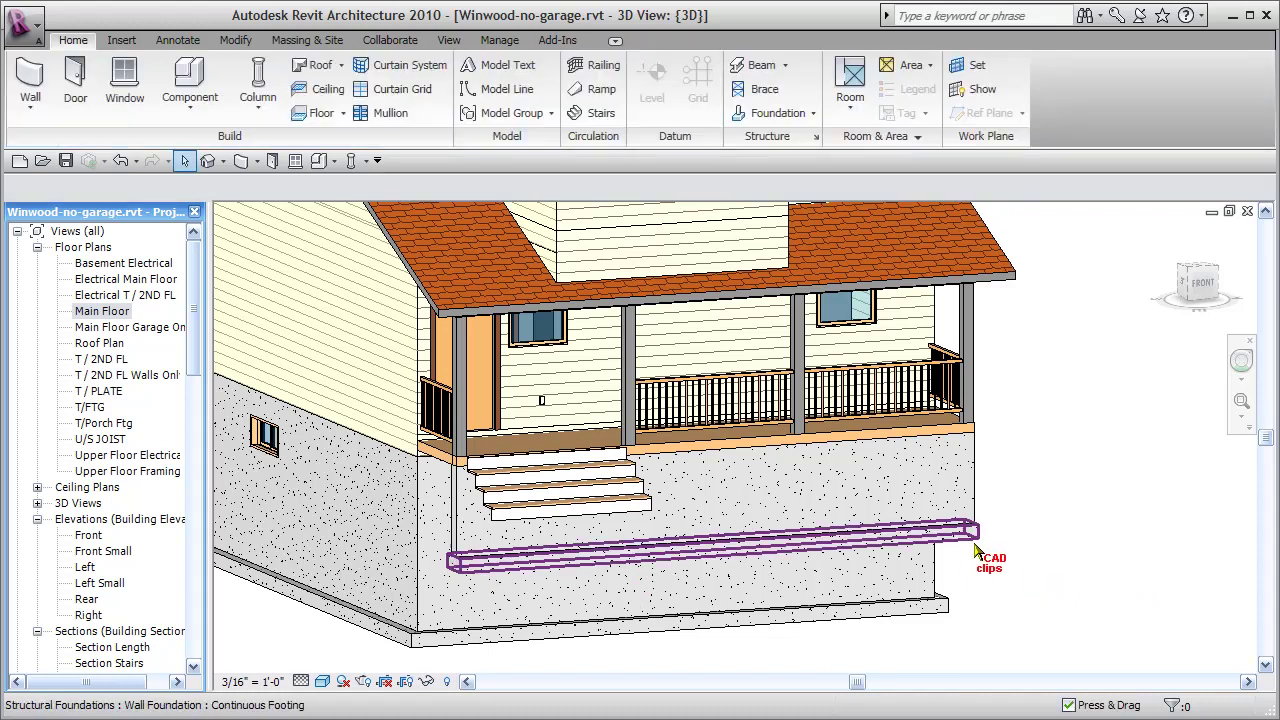
- Set the Continuous Footing type's Default End Extension Length to 6", lengthening the footing to 27'0"
click(972, 545)
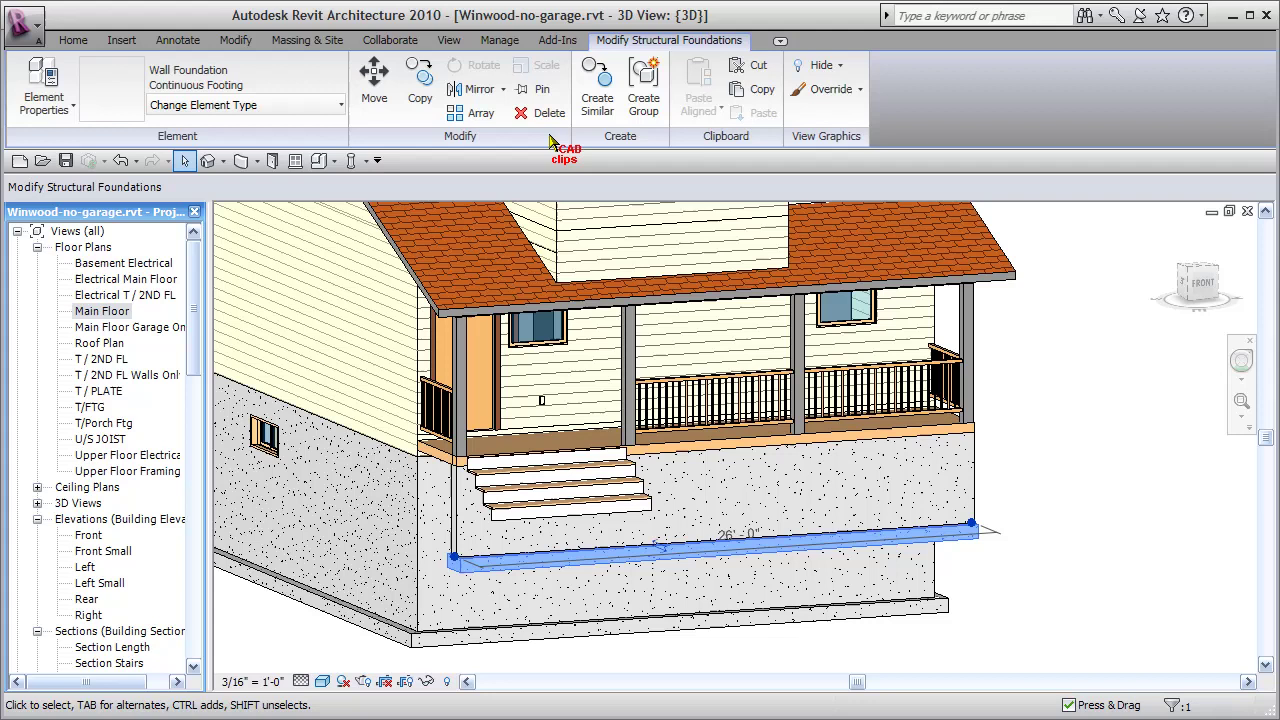
click(52, 104)
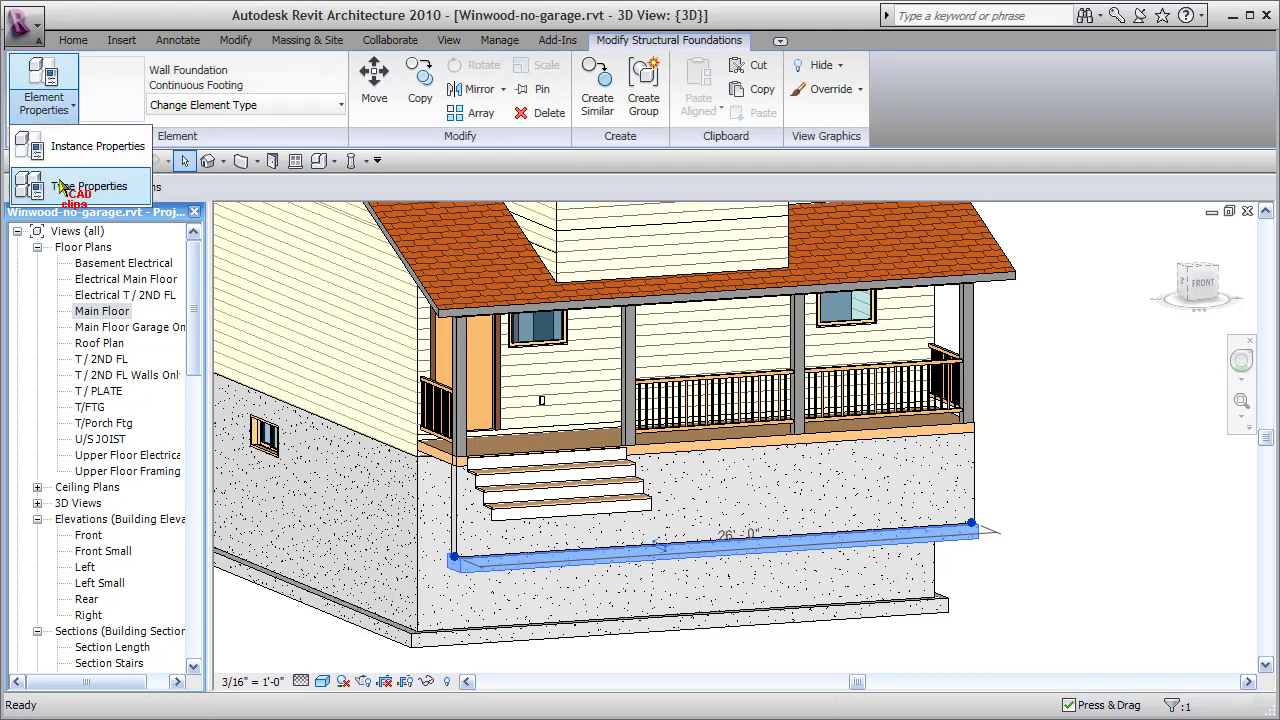
click(82, 146)
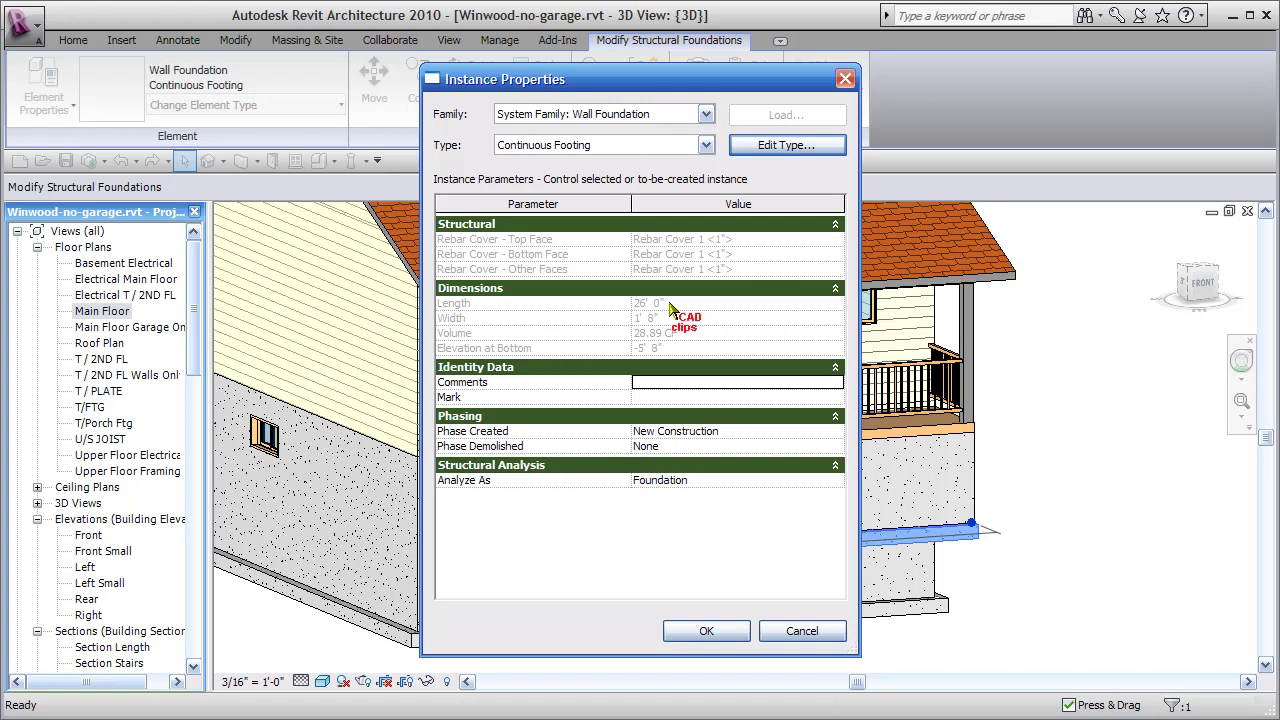
click(790, 146)
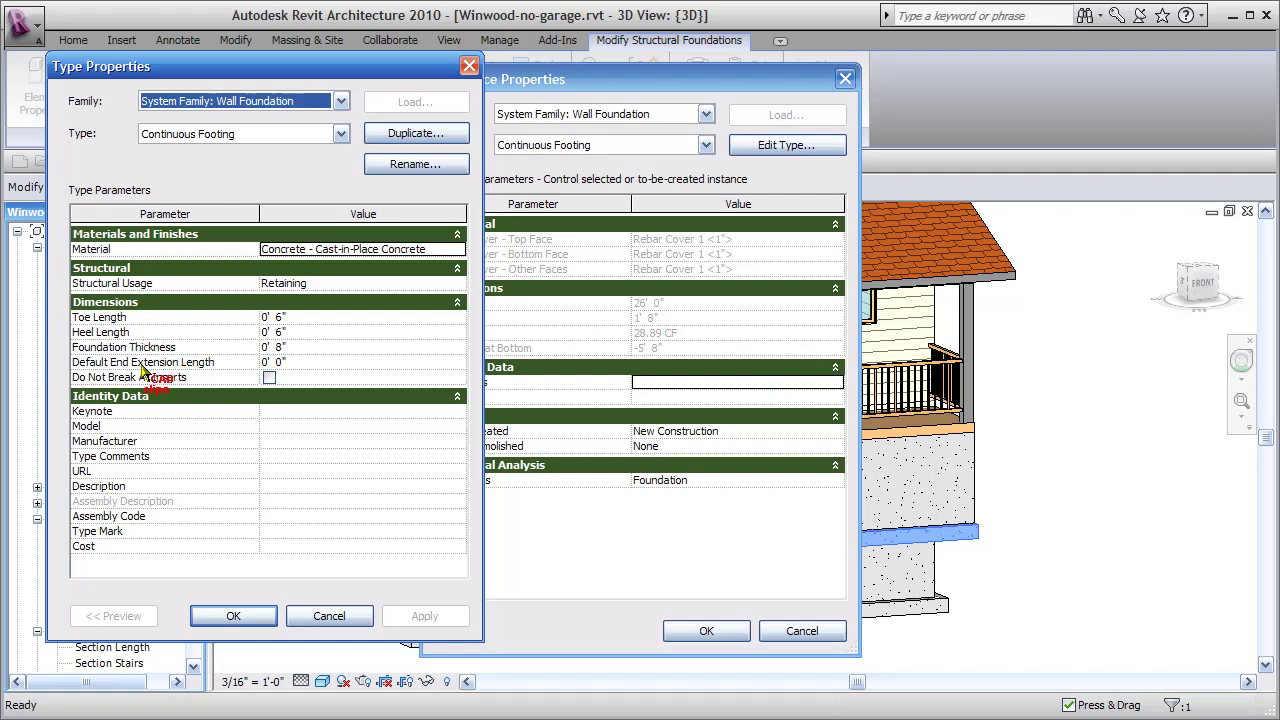
click(289, 364)
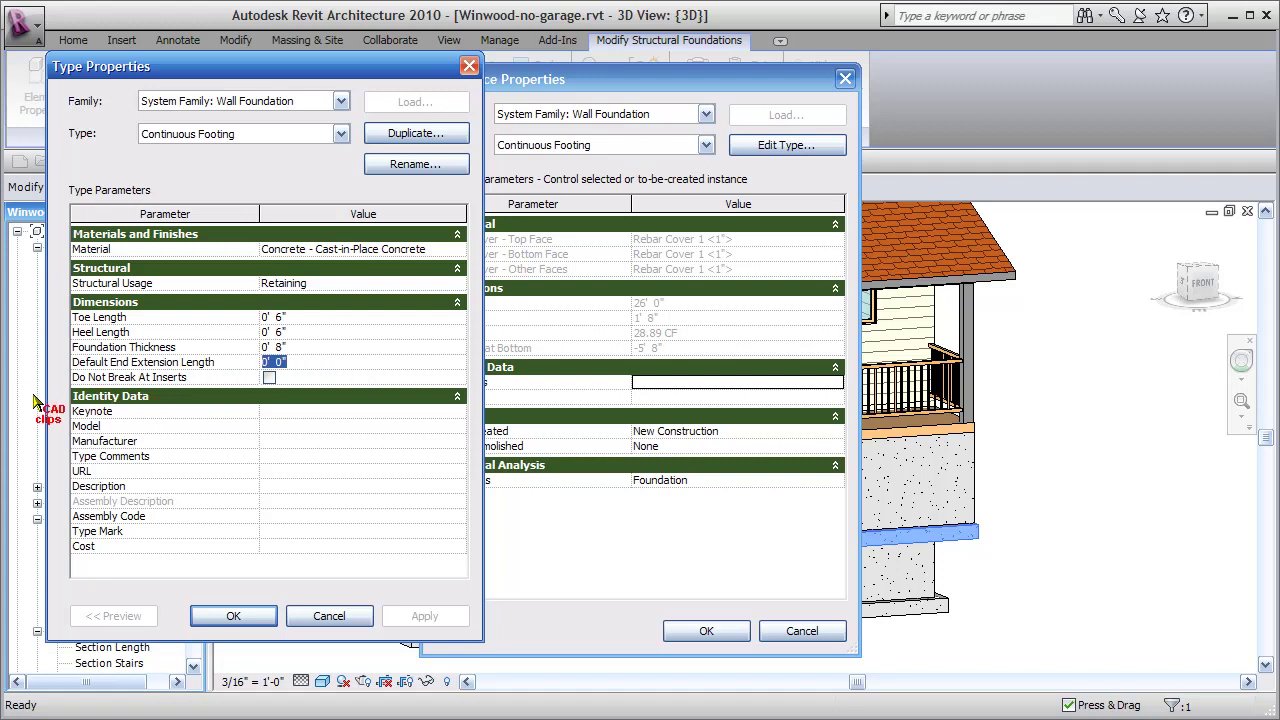
text(6)
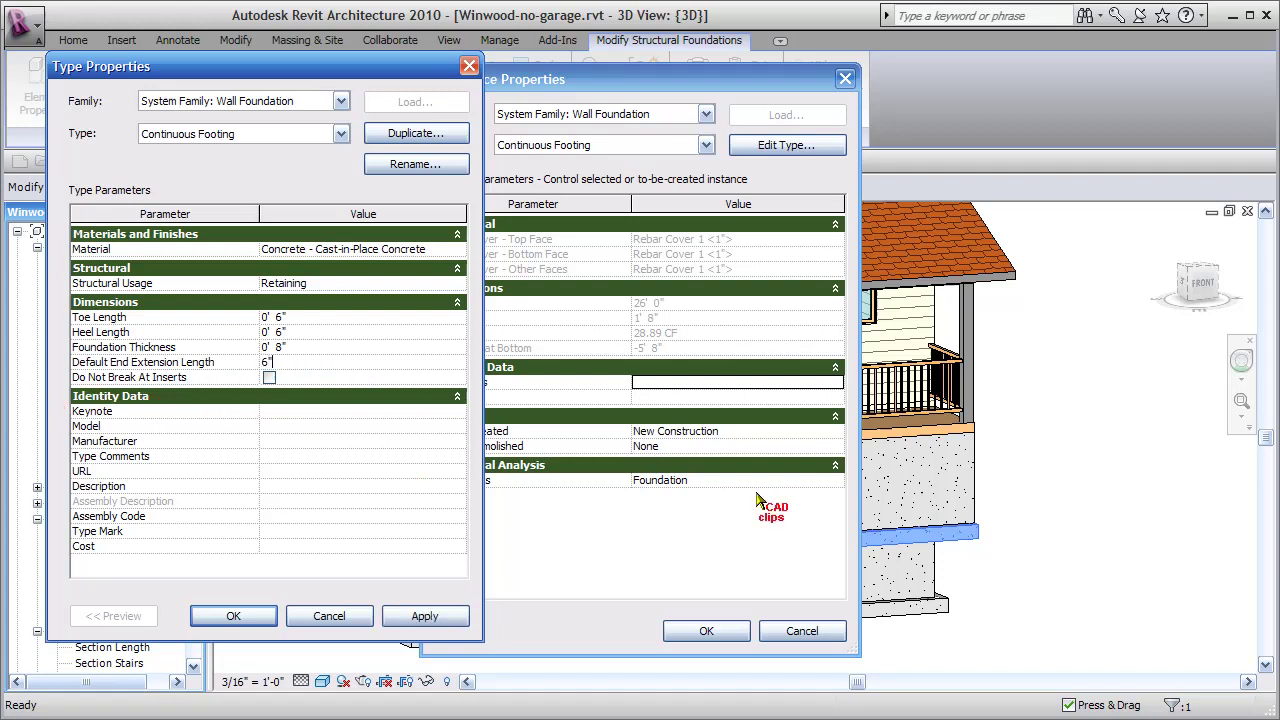
click(245, 614)
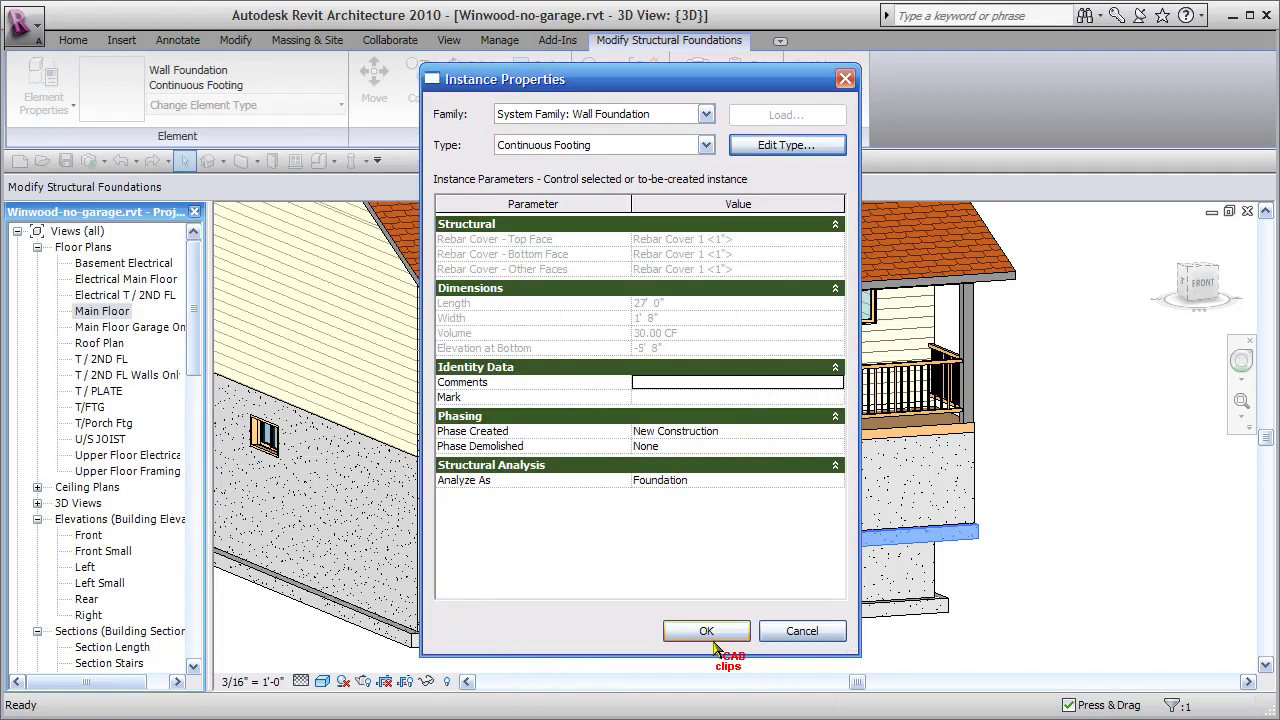
click(699, 631)
click(1160, 621)
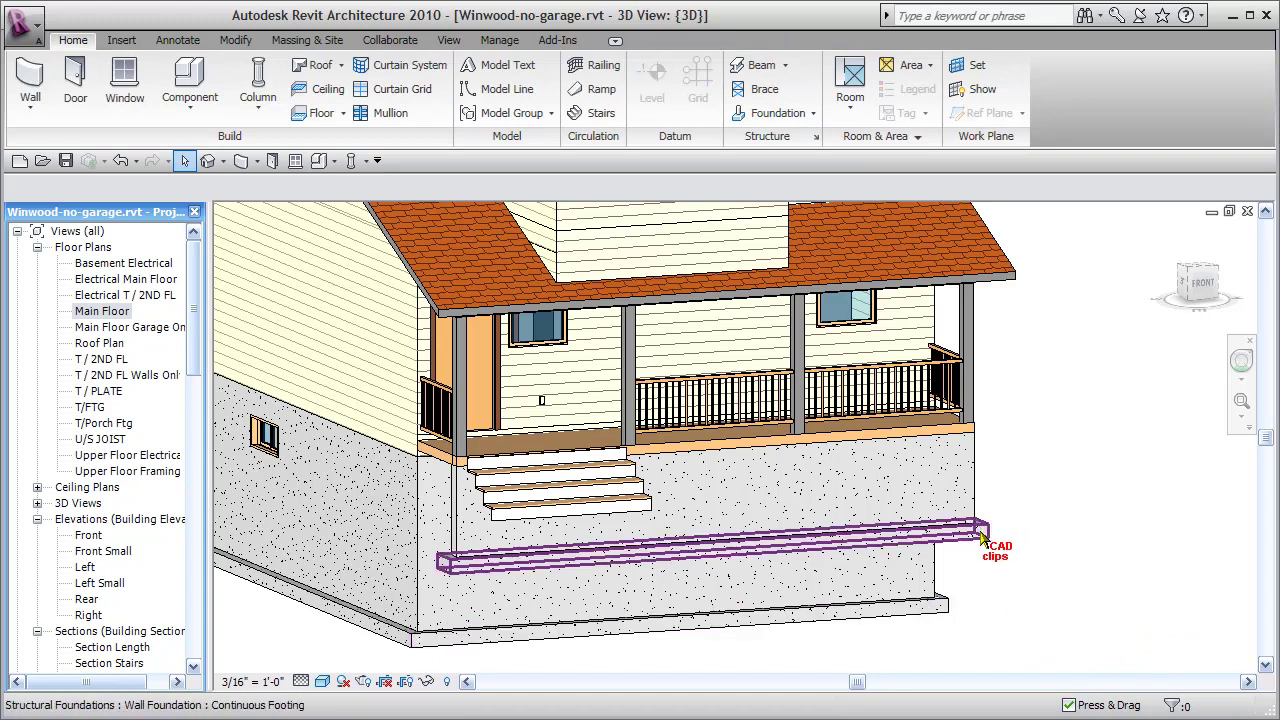
- Zoom out and orbit to view the house front with its railings and extended footing
scroll(1040, 585, down, 2)
scroll(1040, 586, down, 2)
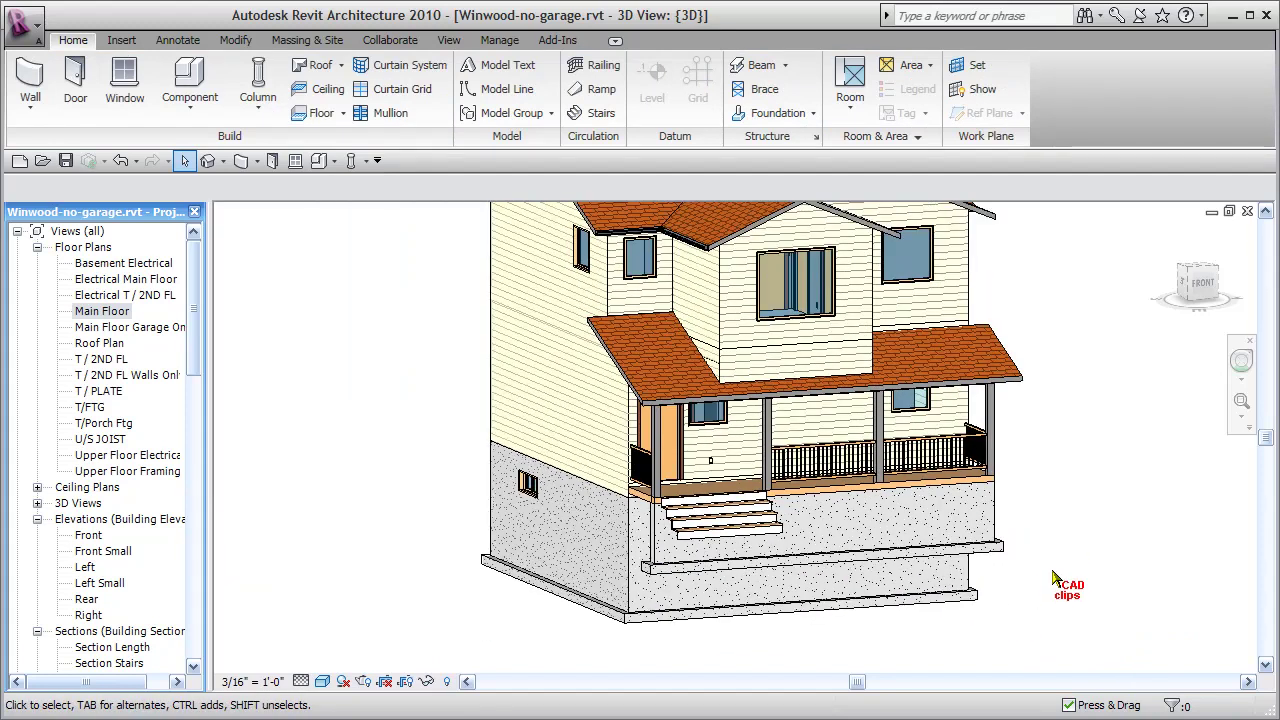
shift+middle_drag(1030, 598, 1005, 587)
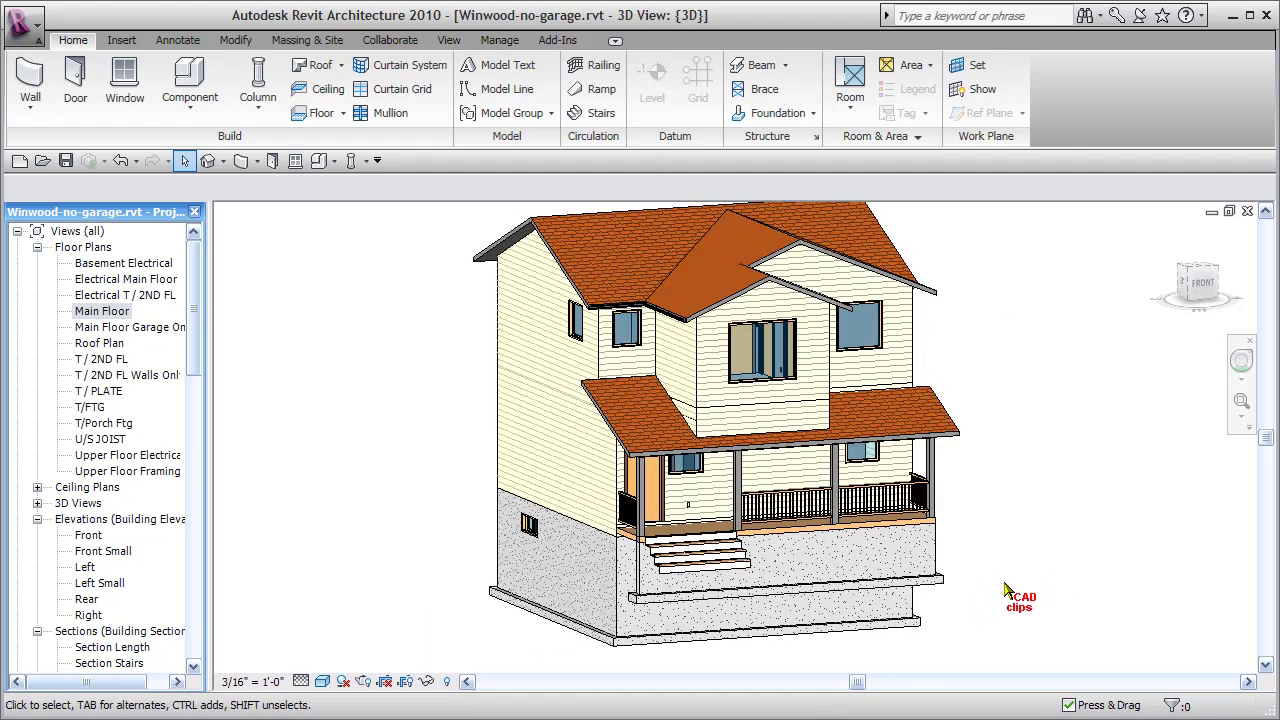